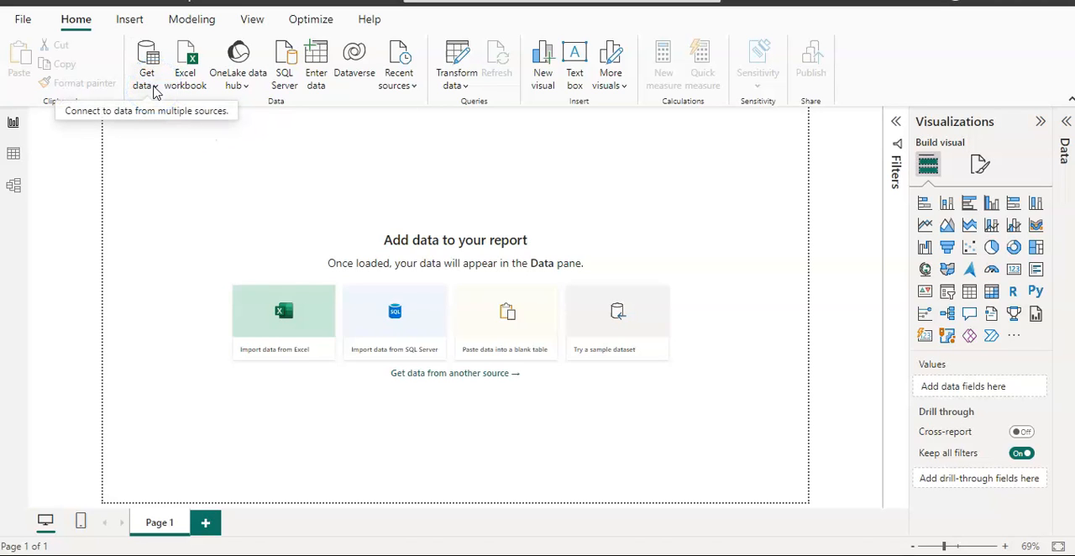
# Step: Start a new data connection using the SQL Server database connector from the Database category
pyautogui.click(155, 87)
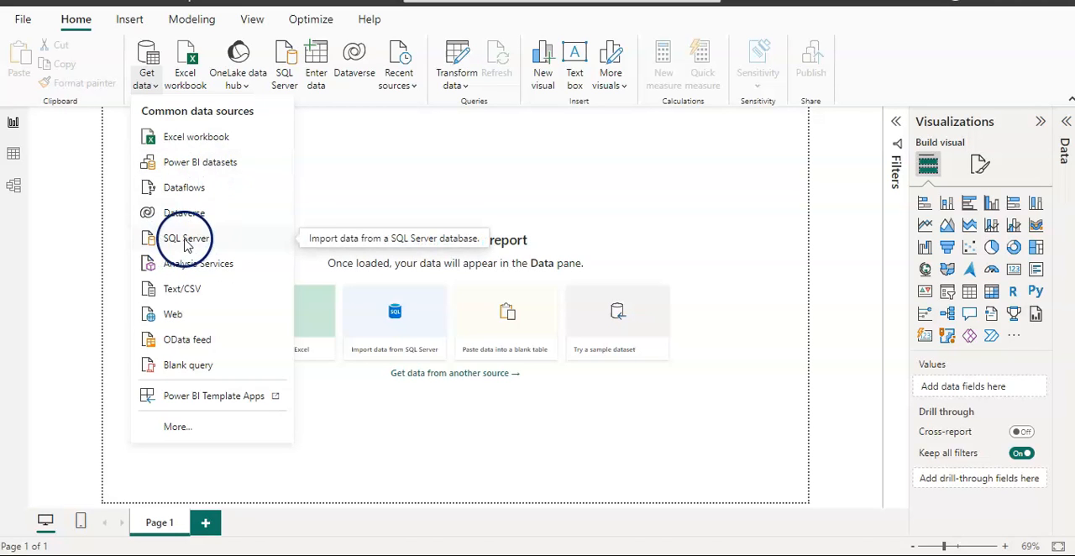
pyautogui.click(178, 428)
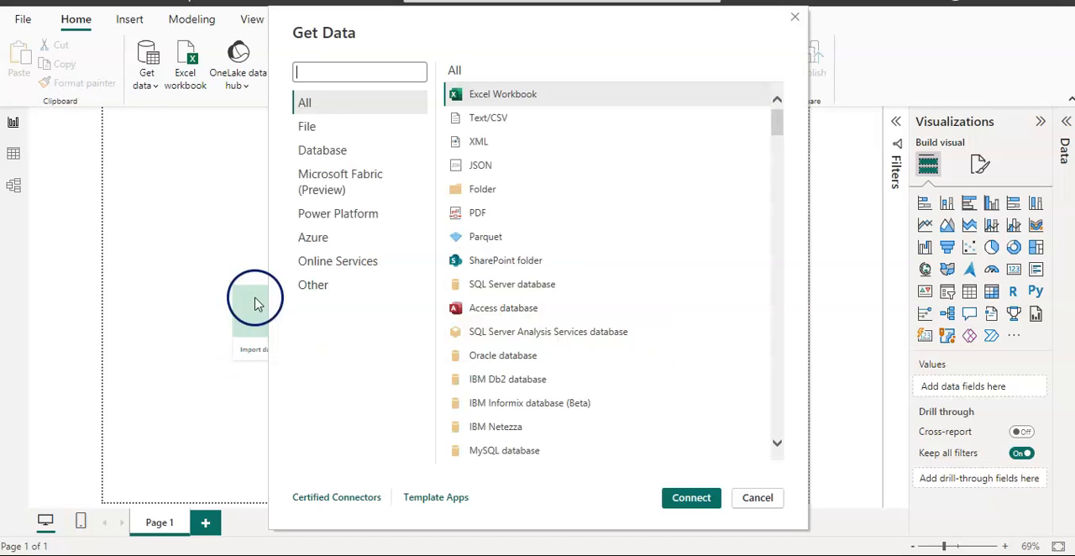
pyautogui.click(328, 150)
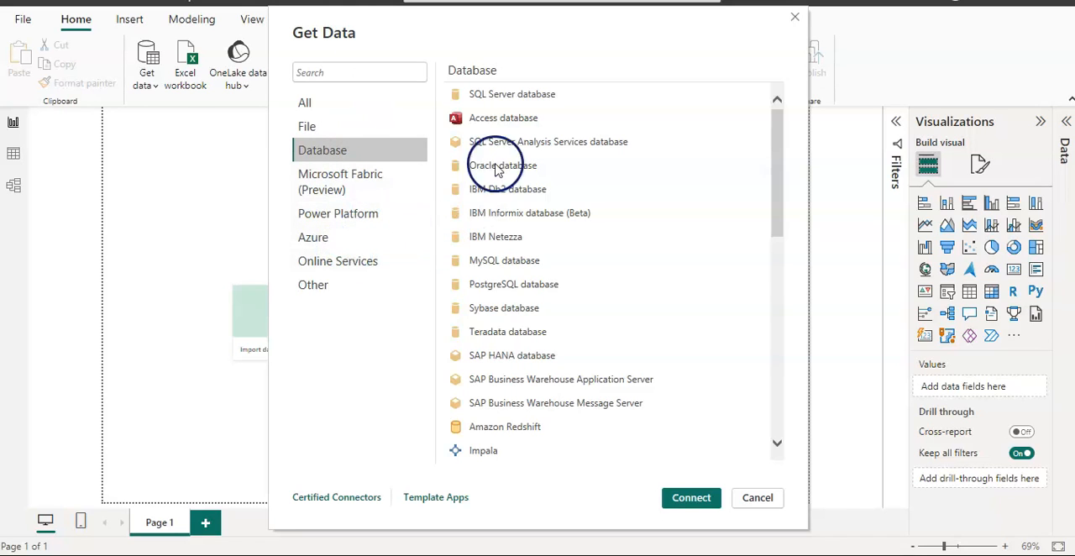
pyautogui.click(777, 184)
pyautogui.moveTo(777, 184); pyautogui.dragTo(781, 142)
pyautogui.click(524, 97)
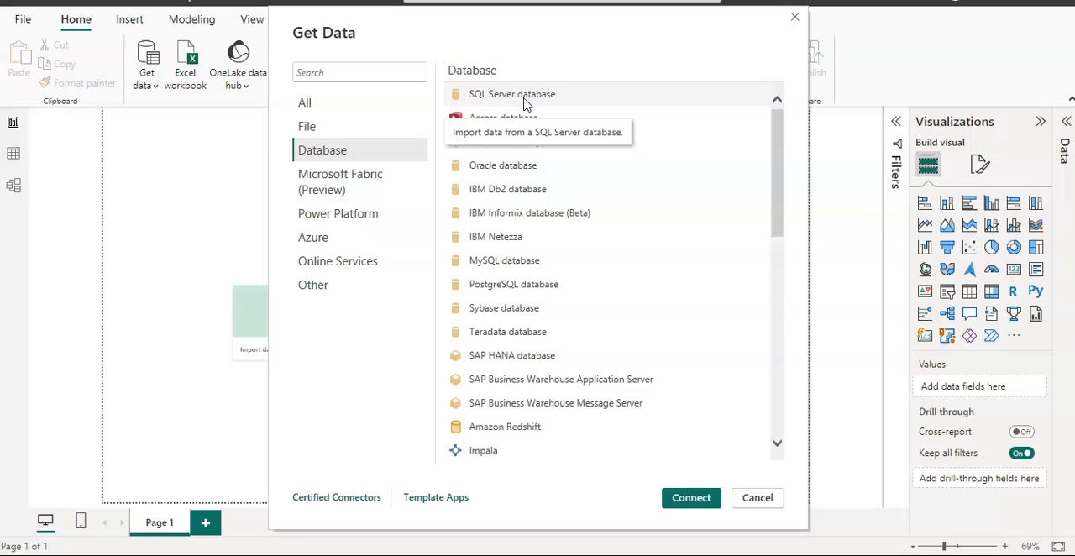
pyautogui.click(524, 100)
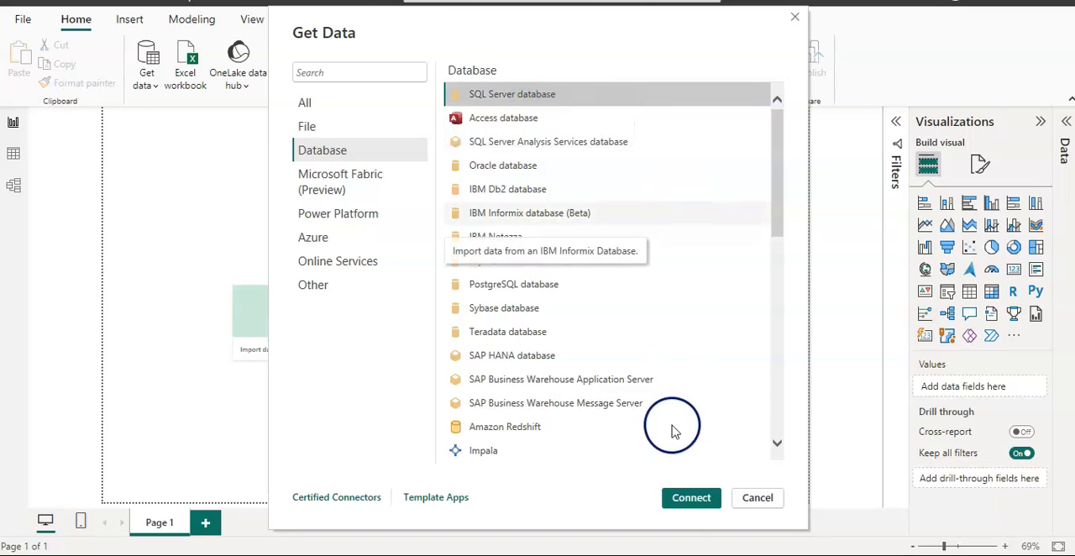
pyautogui.click(687, 497)
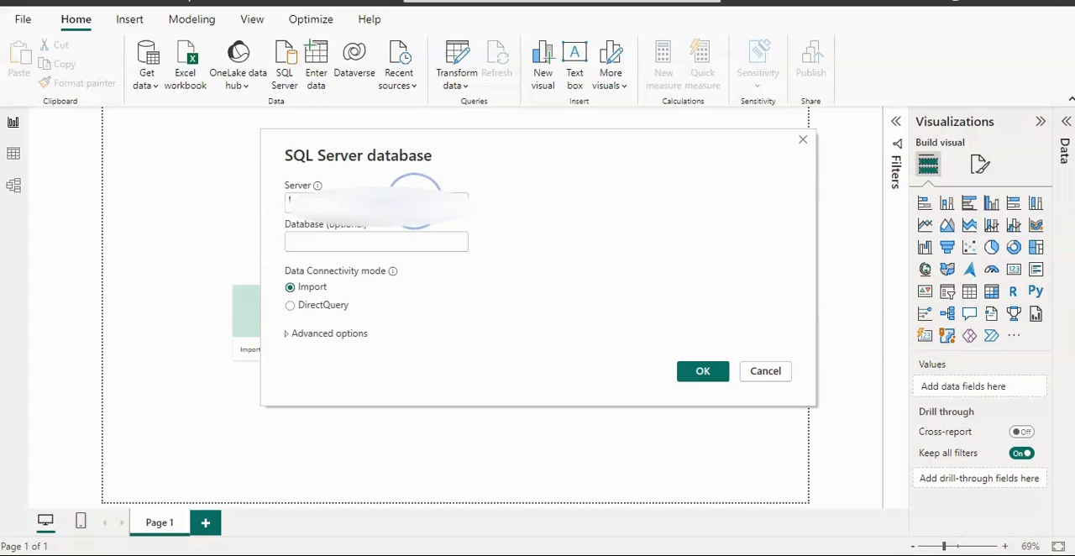
# Step: Submit the connection to server desktop-6guhrrj\msqlserver2020 in Import mode with the database name left blank
pyautogui.click(288, 200)
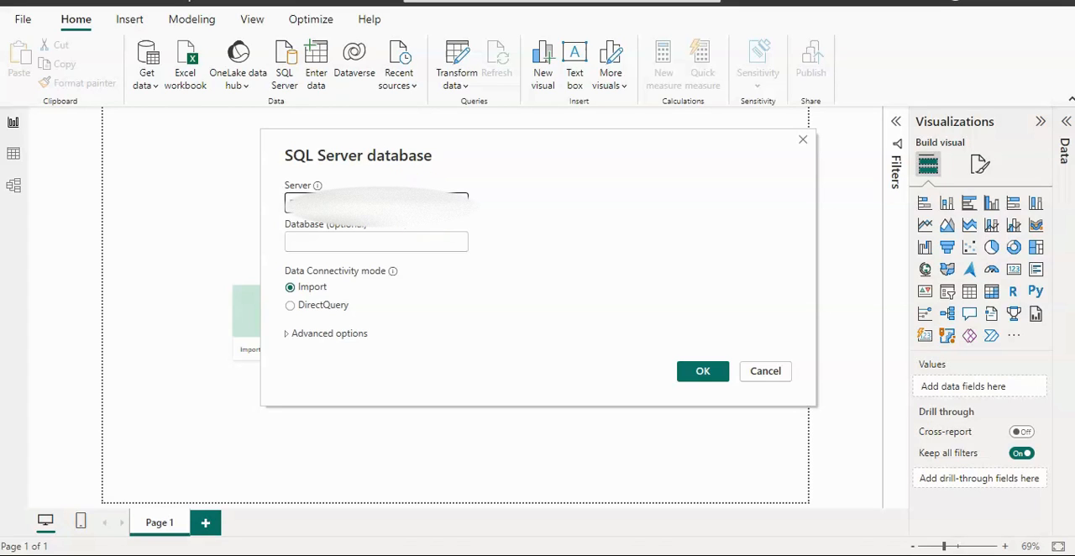
pyautogui.click(362, 240)
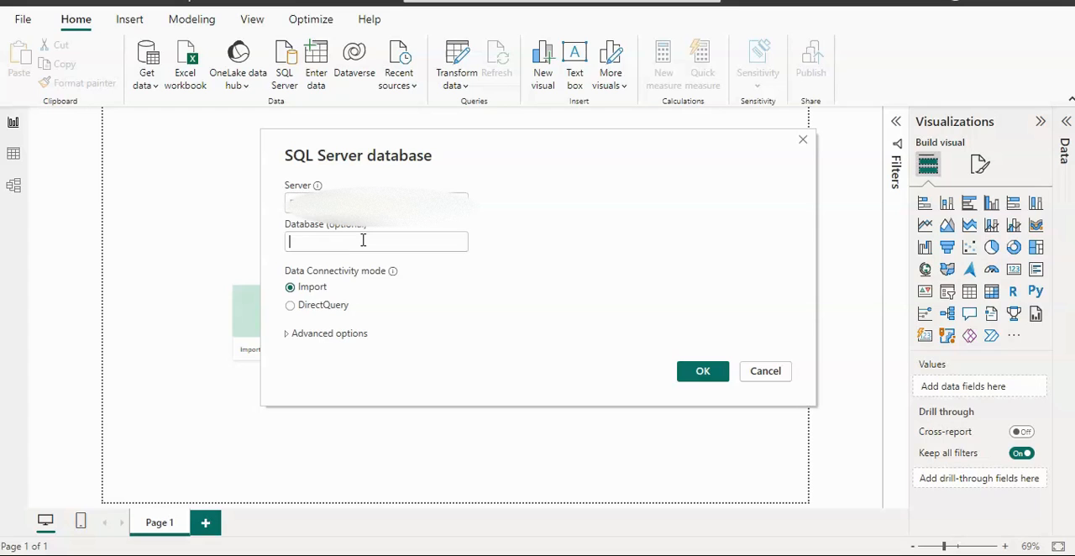
pyautogui.click(290, 281)
pyautogui.click(405, 312)
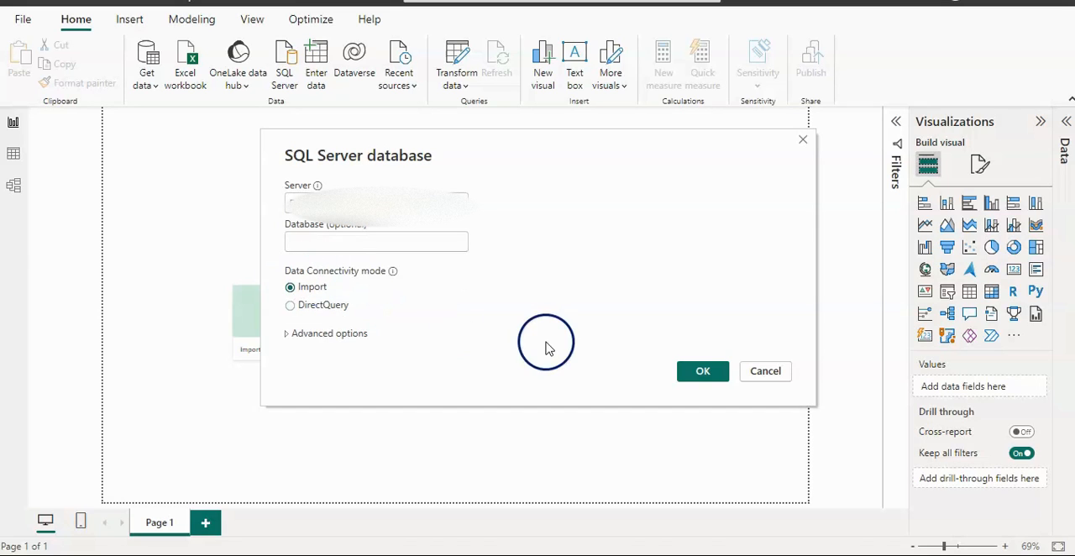
pyautogui.click(697, 371)
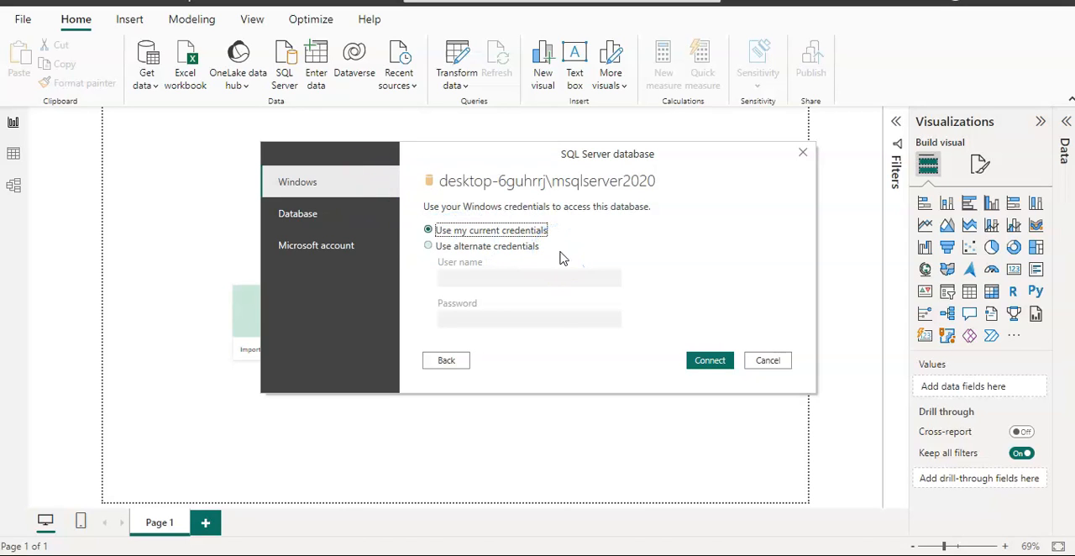
# Step: Review the Database and Microsoft account sign-in options, and connect to the server using the current Windows credentials
pyautogui.click(304, 217)
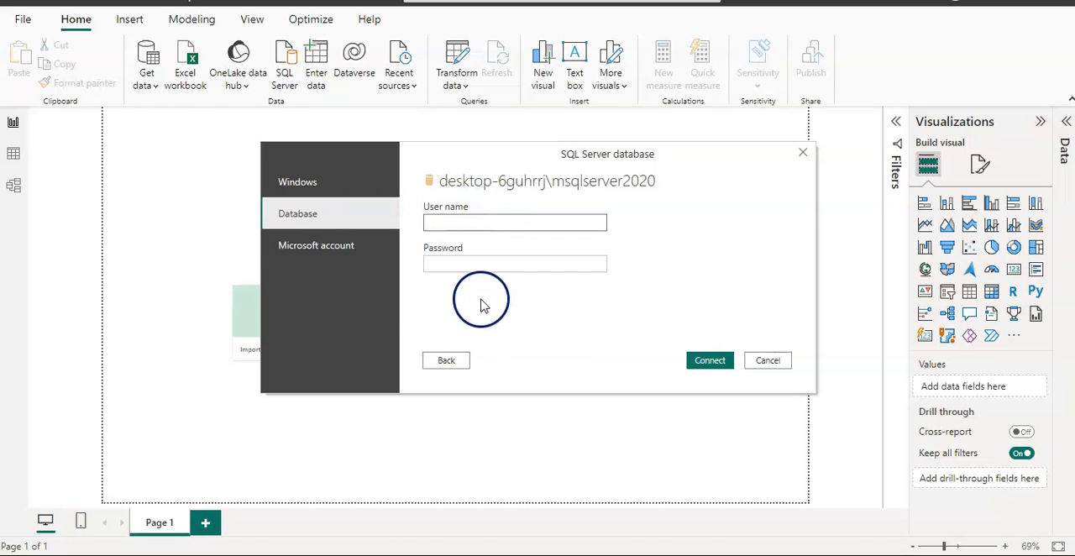
pyautogui.click(320, 250)
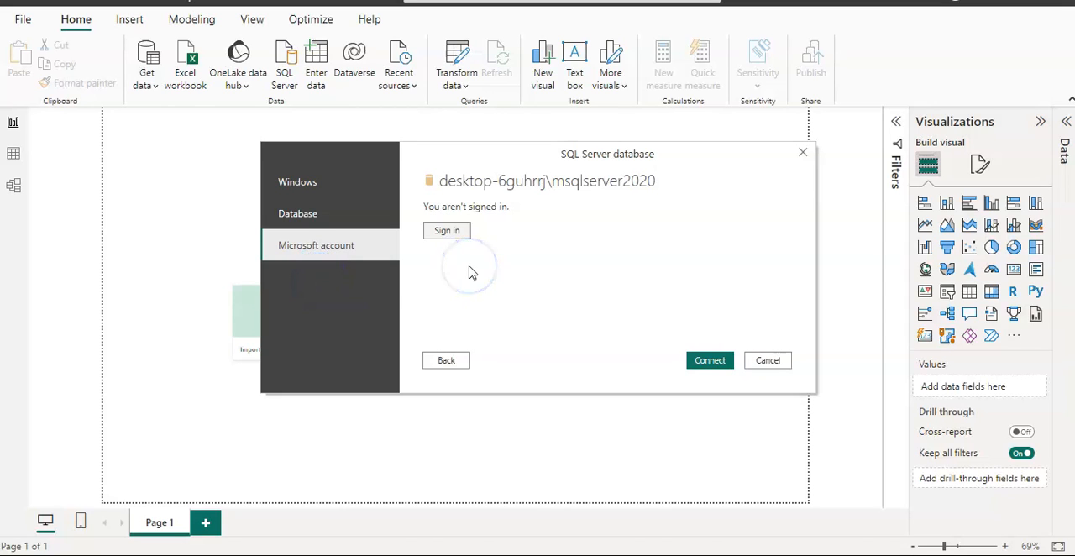
pyautogui.click(340, 257)
pyautogui.click(312, 186)
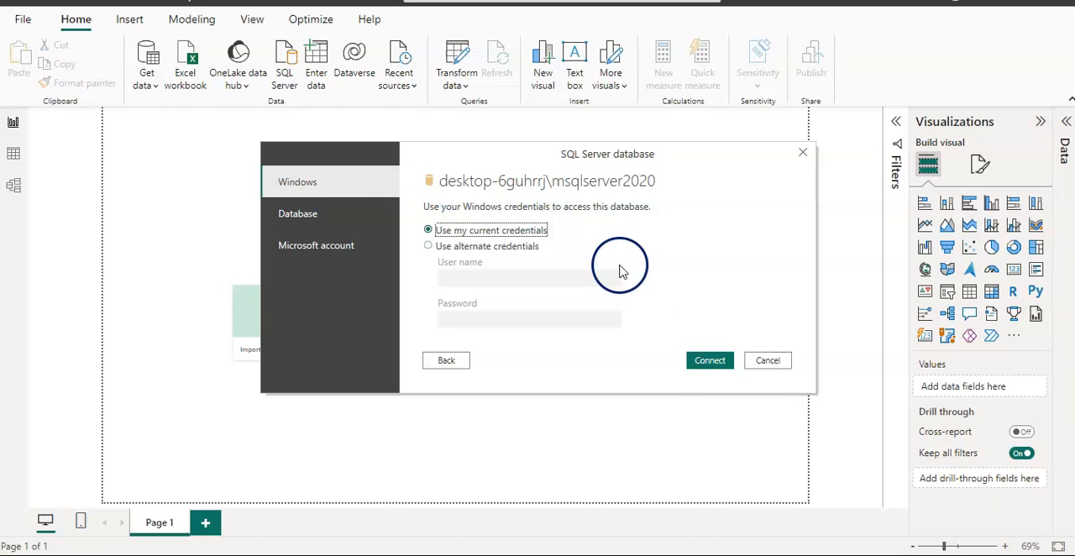
pyautogui.click(709, 361)
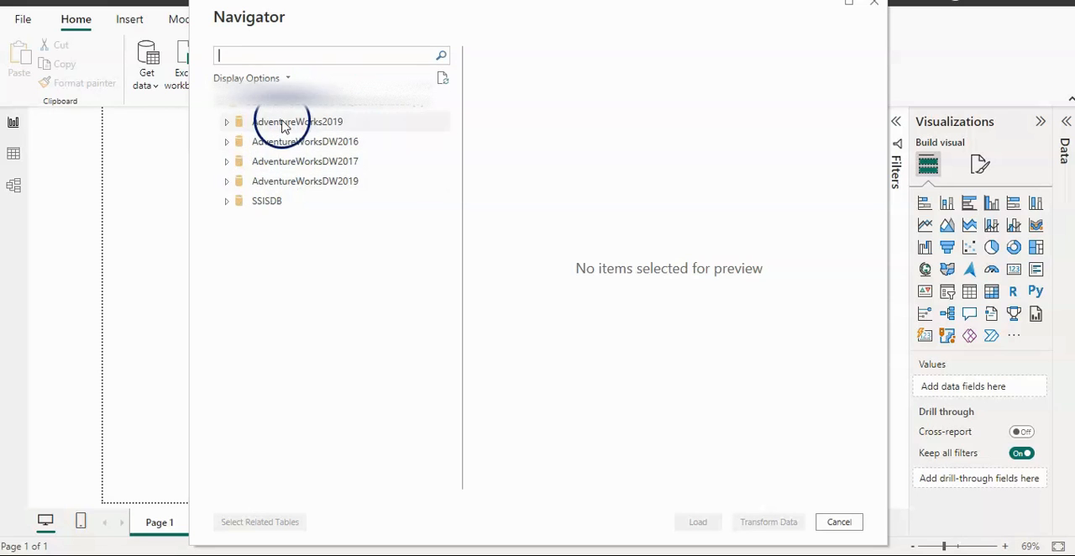
# Step: Select the DimCustomer table from the AdventureWorksDW2019 database, preview its columns and open it for data transformation
pyautogui.click(226, 188)
pyautogui.moveTo(446, 211); pyautogui.dragTo(470, 190)
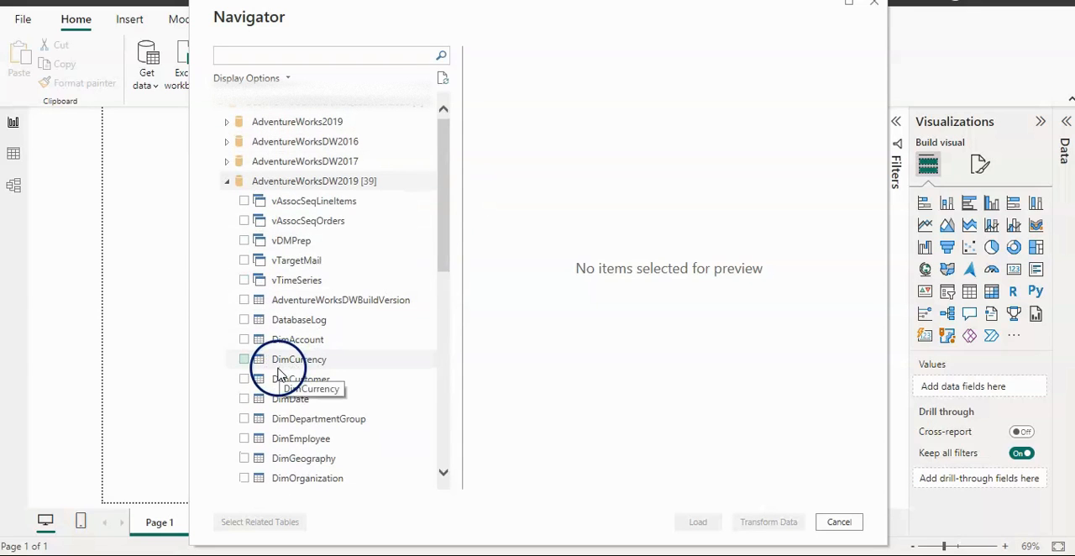
pyautogui.click(245, 380)
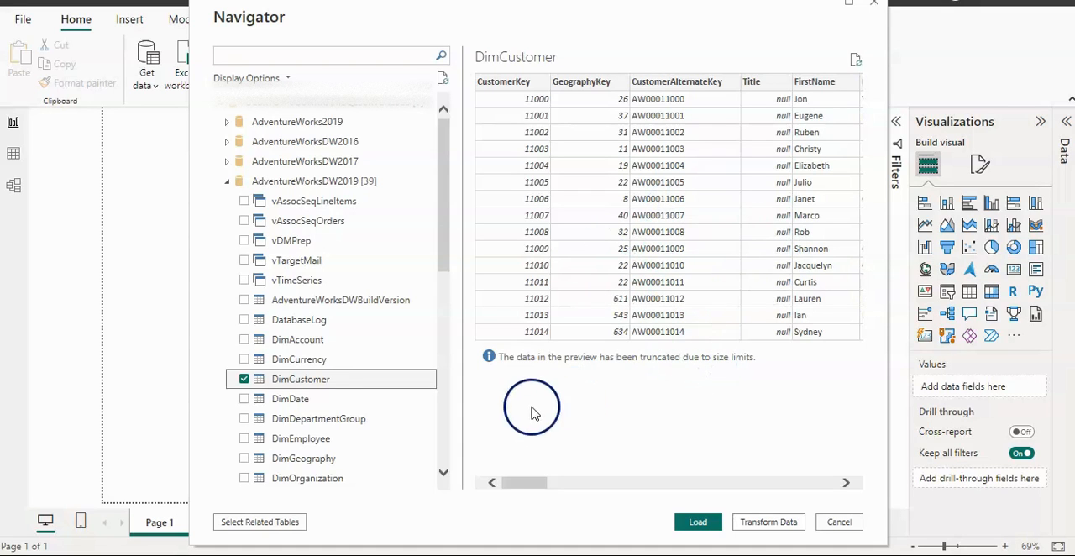
pyautogui.click(515, 484)
pyautogui.moveTo(515, 487); pyautogui.dragTo(461, 514)
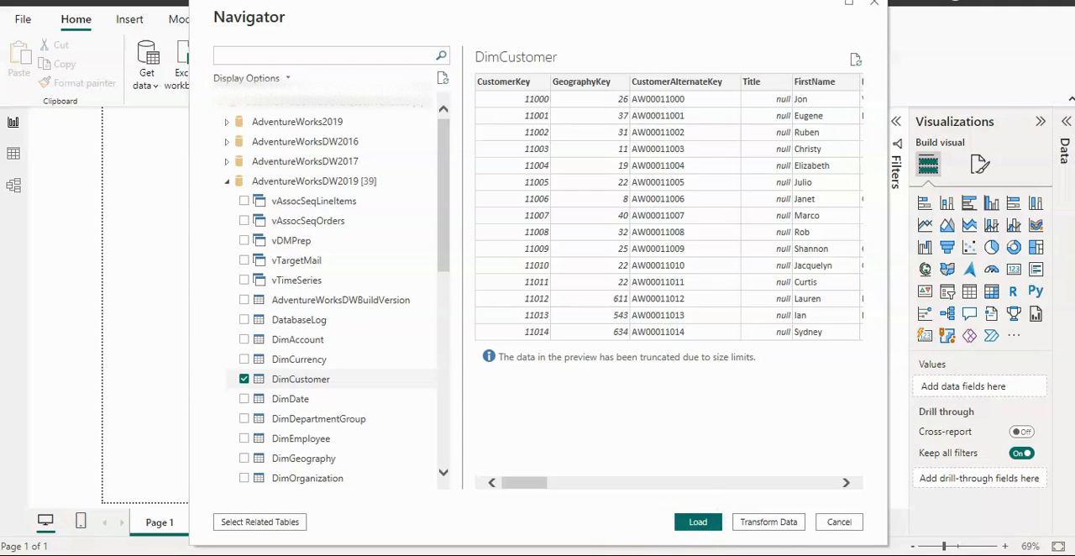
pyautogui.click(768, 522)
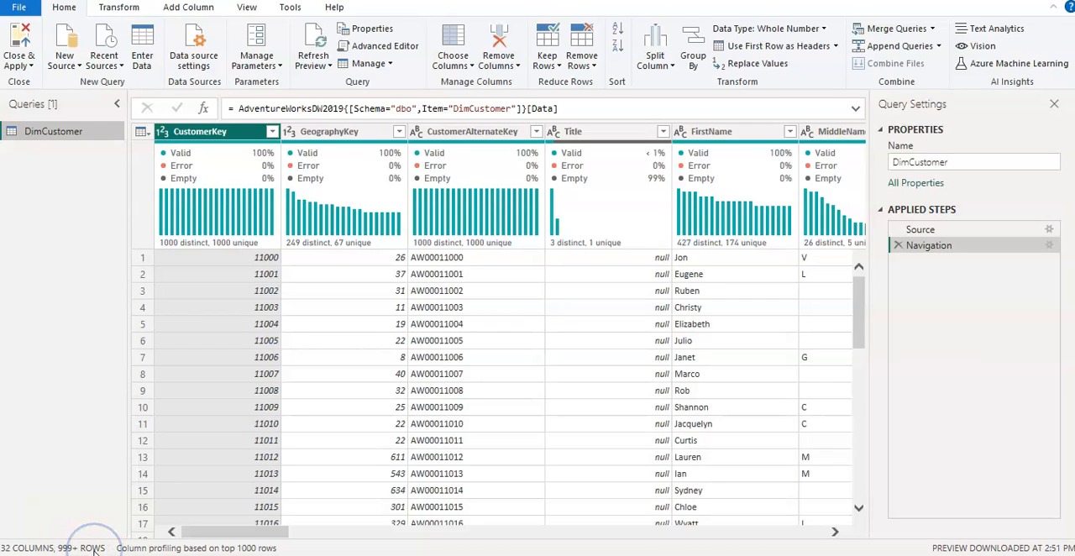
# Step: Base column profiling on the entire data set and examine the distinct and unique counts of the columns
pyautogui.click(135, 549)
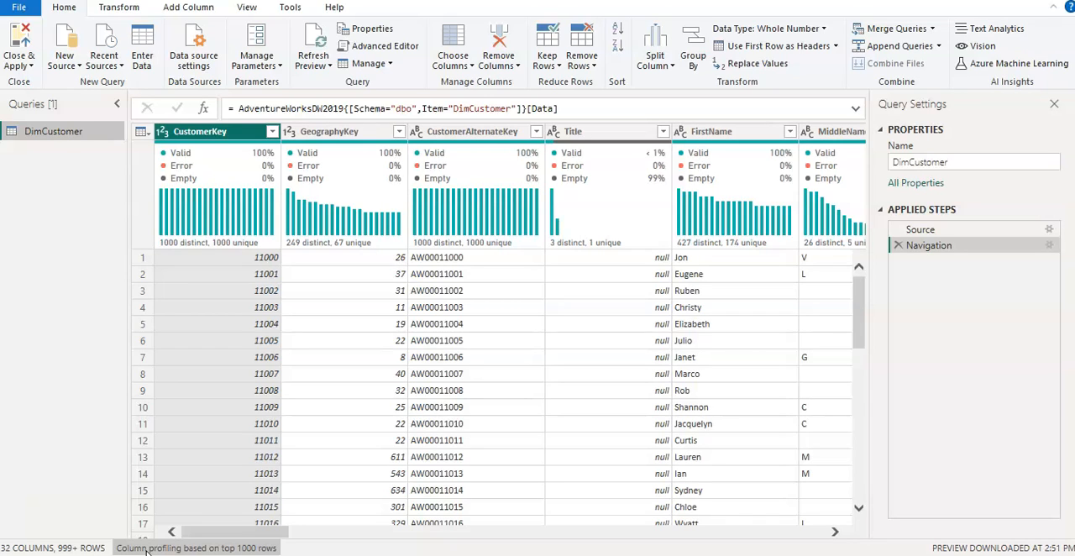
pyautogui.click(207, 548)
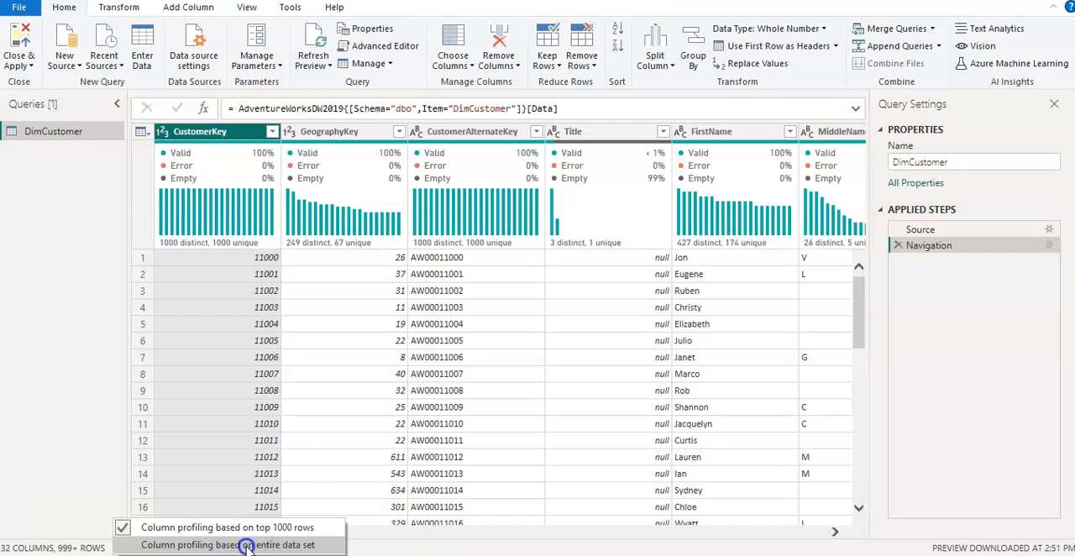
pyautogui.click(248, 544)
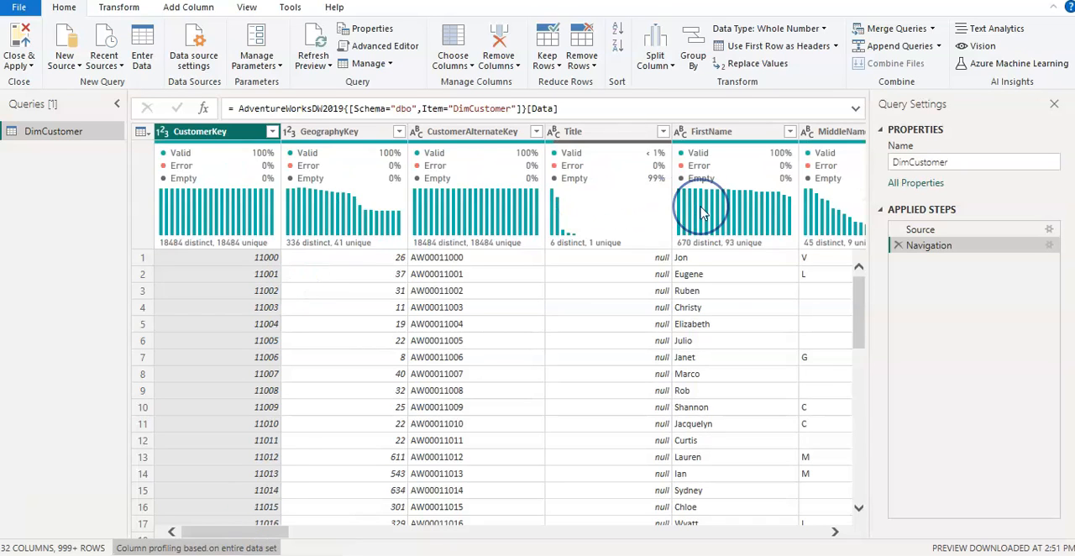
pyautogui.moveTo(702, 213)
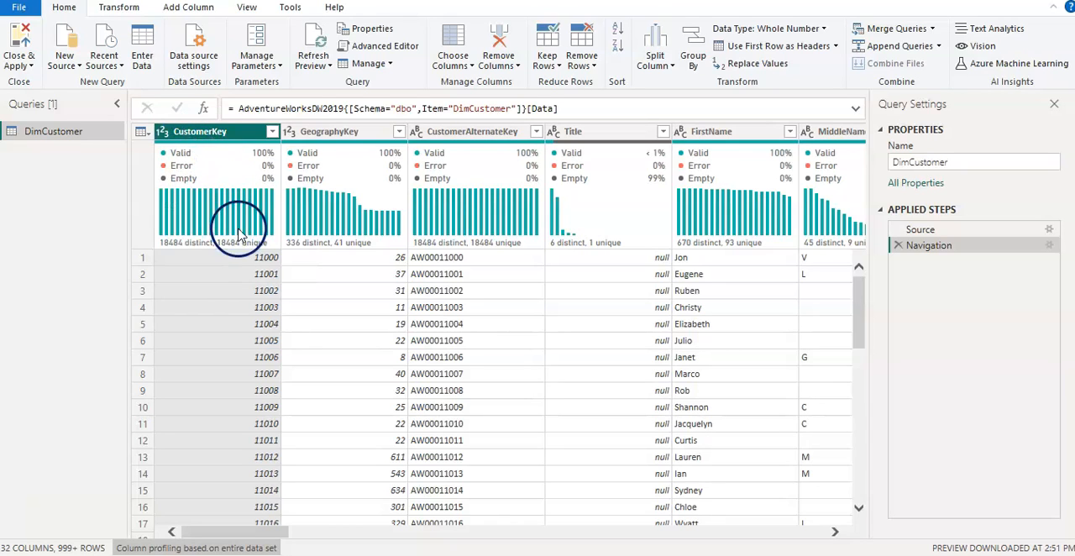
pyautogui.moveTo(206, 237)
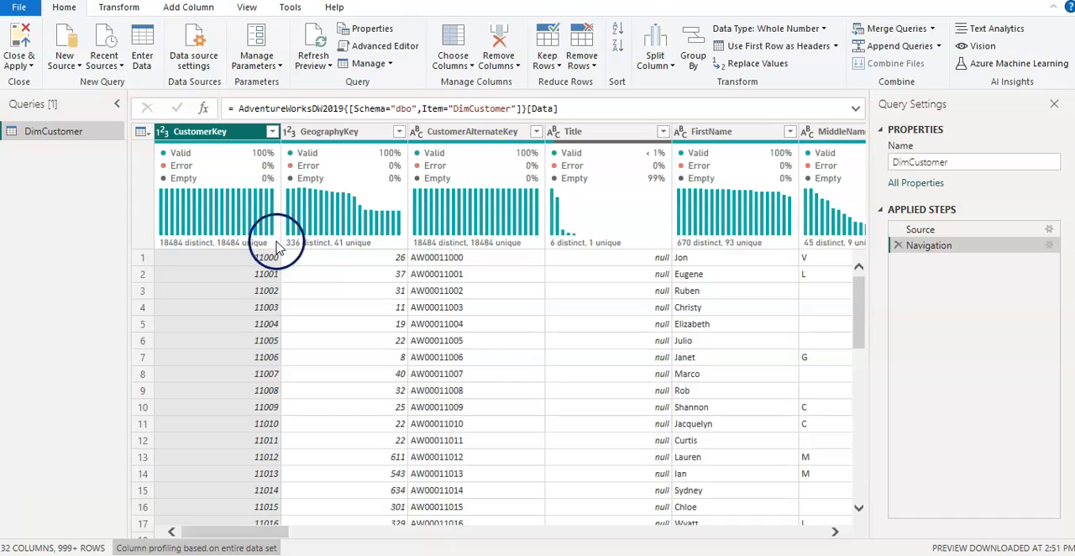
pyautogui.moveTo(233, 247)
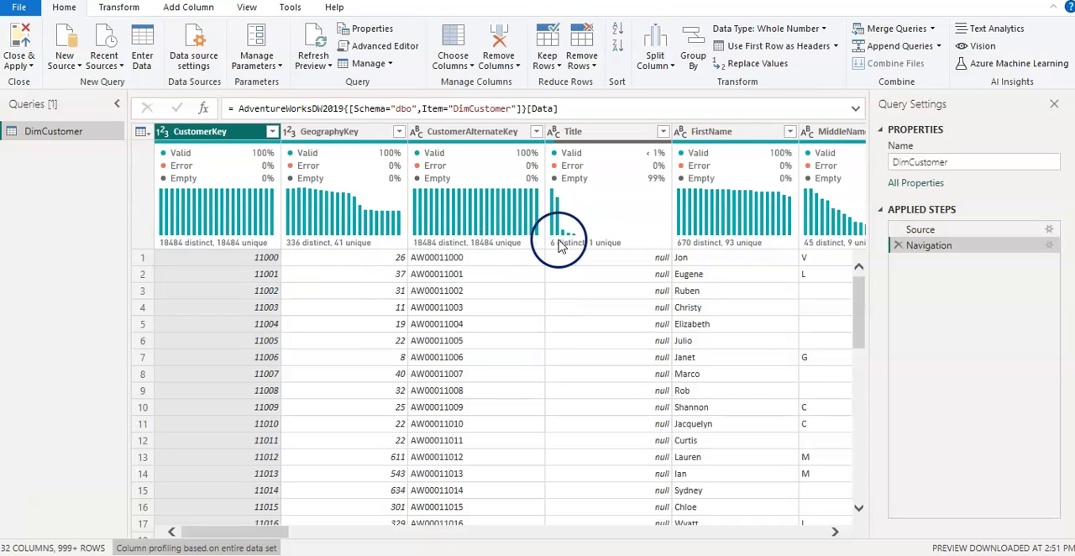
pyautogui.moveTo(471, 243)
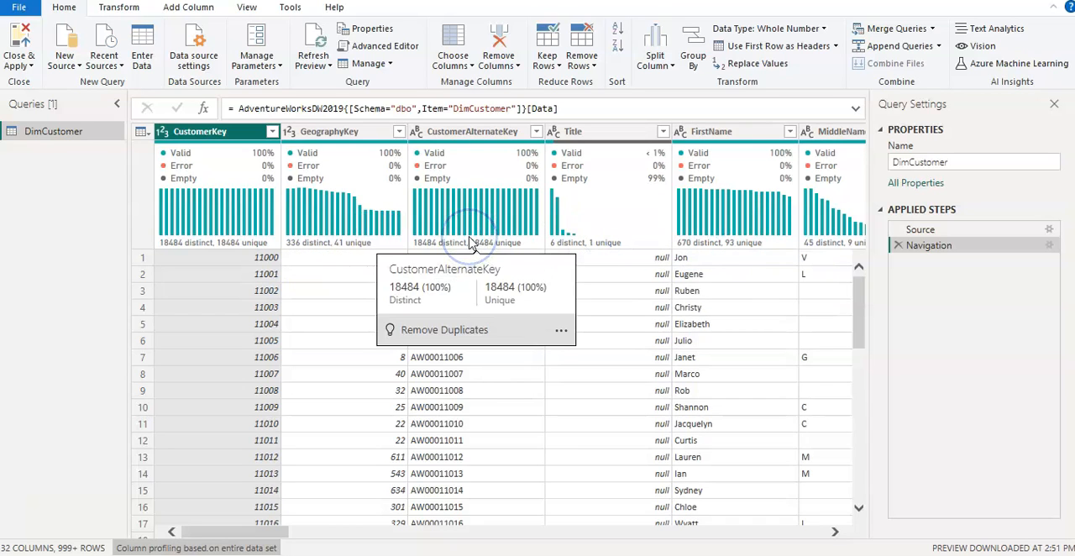
pyautogui.moveTo(591, 243)
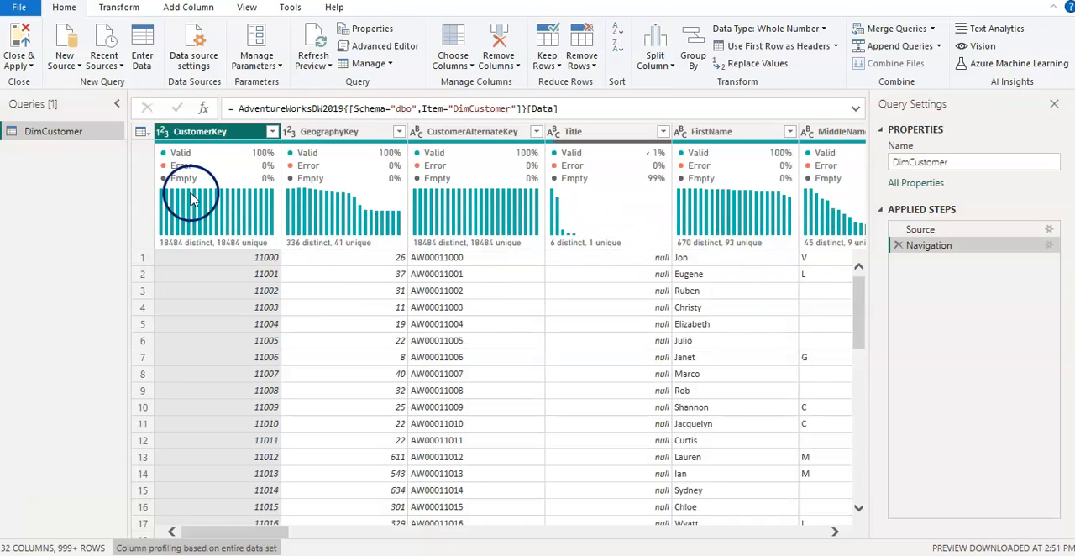
# Step: Turn on the column profile to examine the GeographyKey column's statistics and value distribution, and turn it off again
pyautogui.click(248, 10)
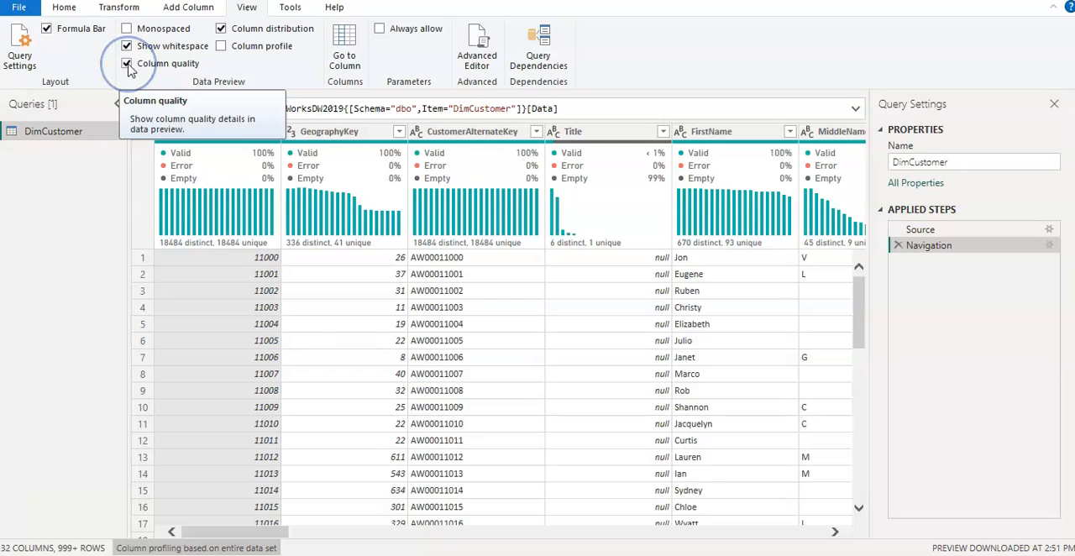
pyautogui.click(219, 49)
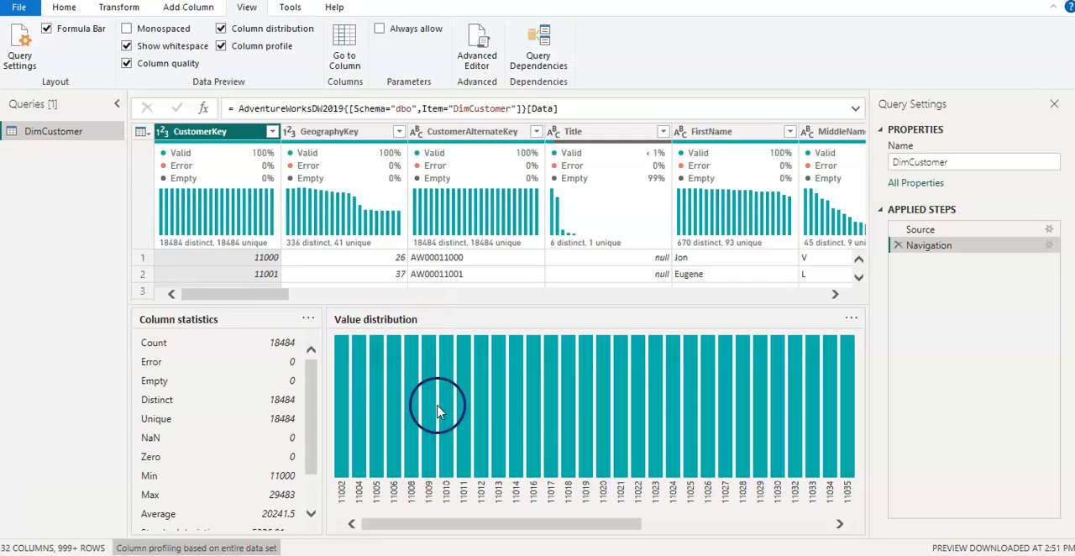
pyautogui.click(348, 137)
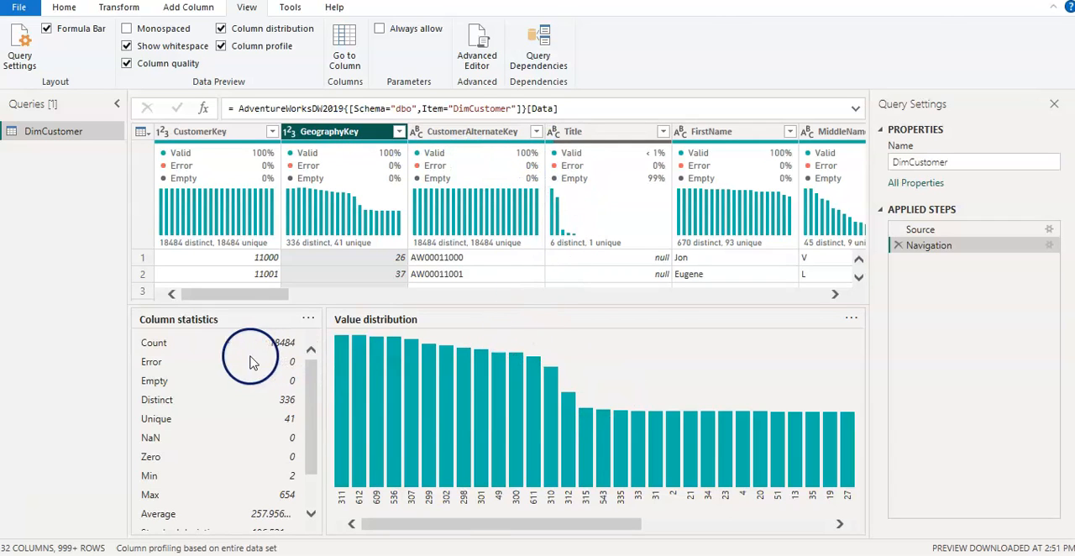
pyautogui.moveTo(307, 426); pyautogui.dragTo(314, 387)
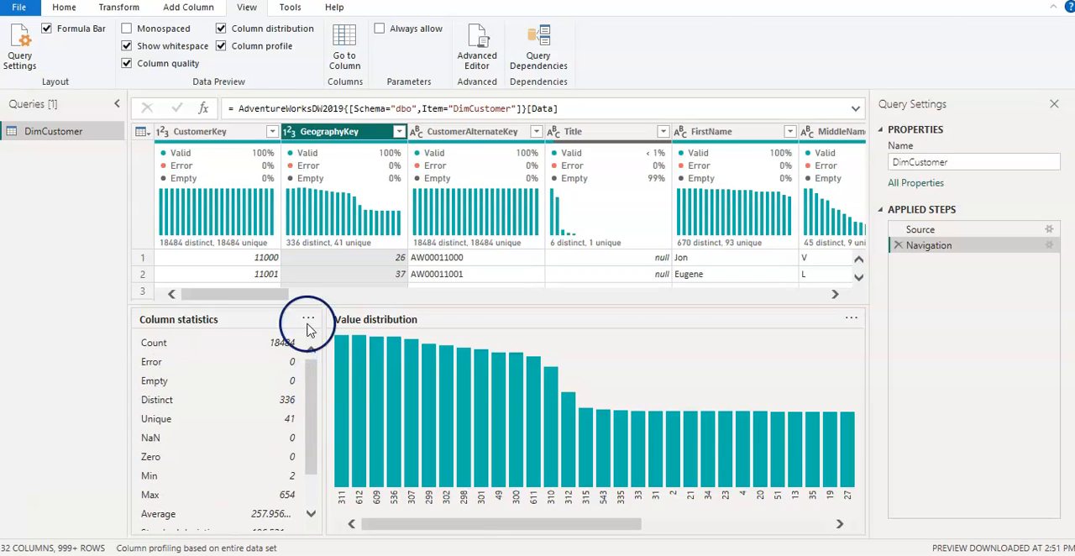
pyautogui.click(222, 48)
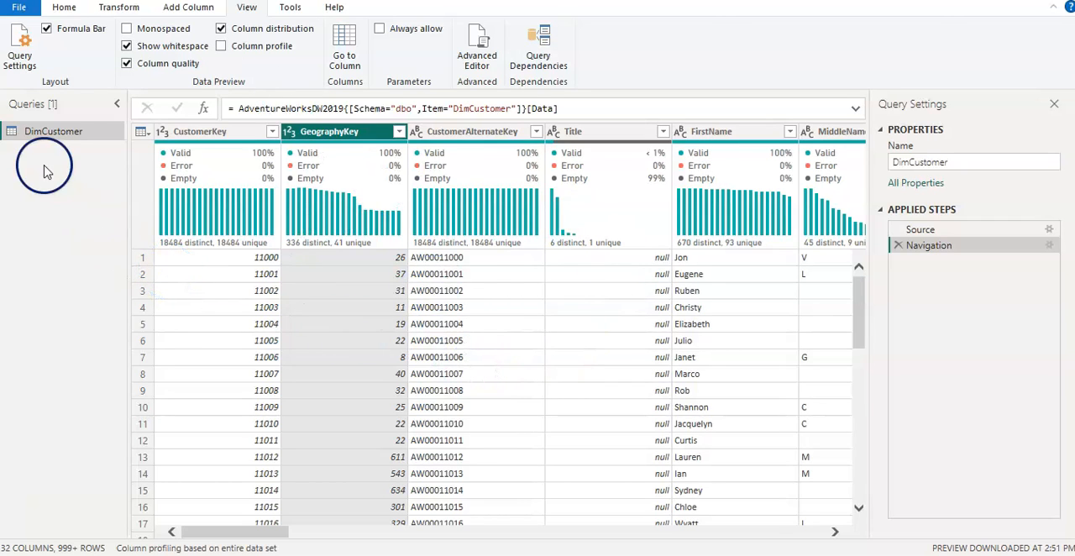
# Step: Close the Power Query Editor without applying and discard the pending changes to the DimCustomer query
pyautogui.click(66, 8)
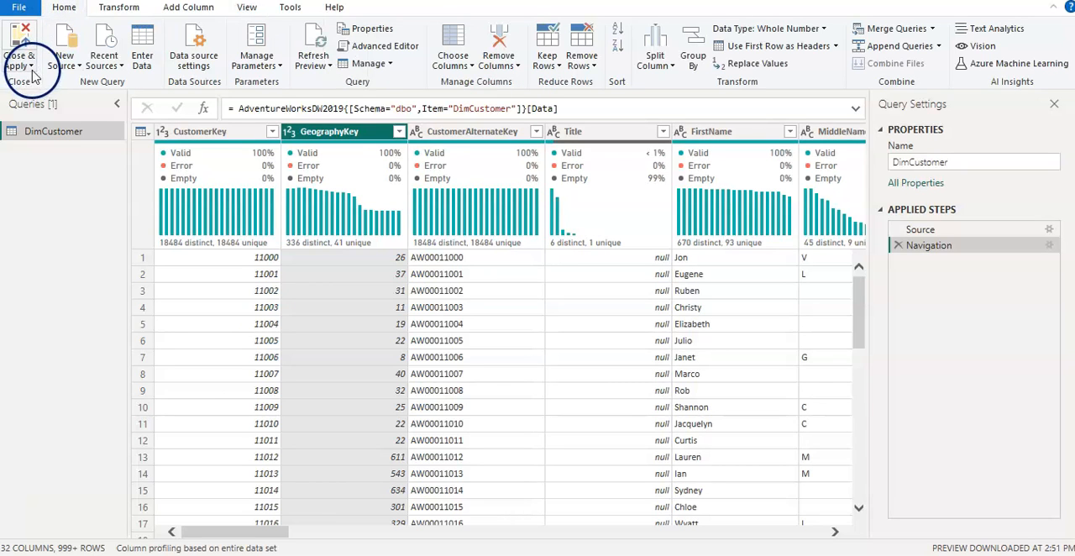
pyautogui.click(31, 67)
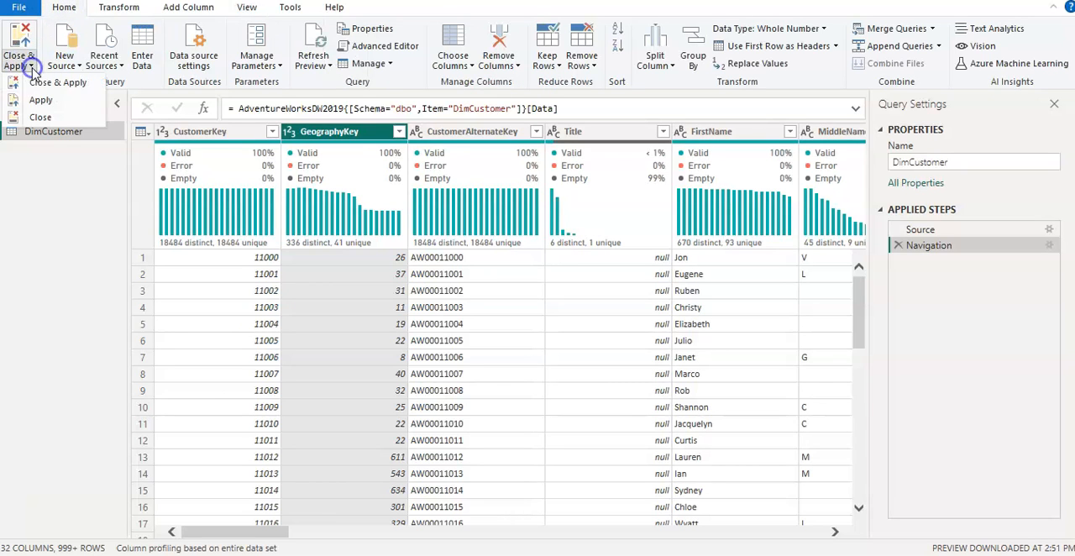
pyautogui.click(39, 118)
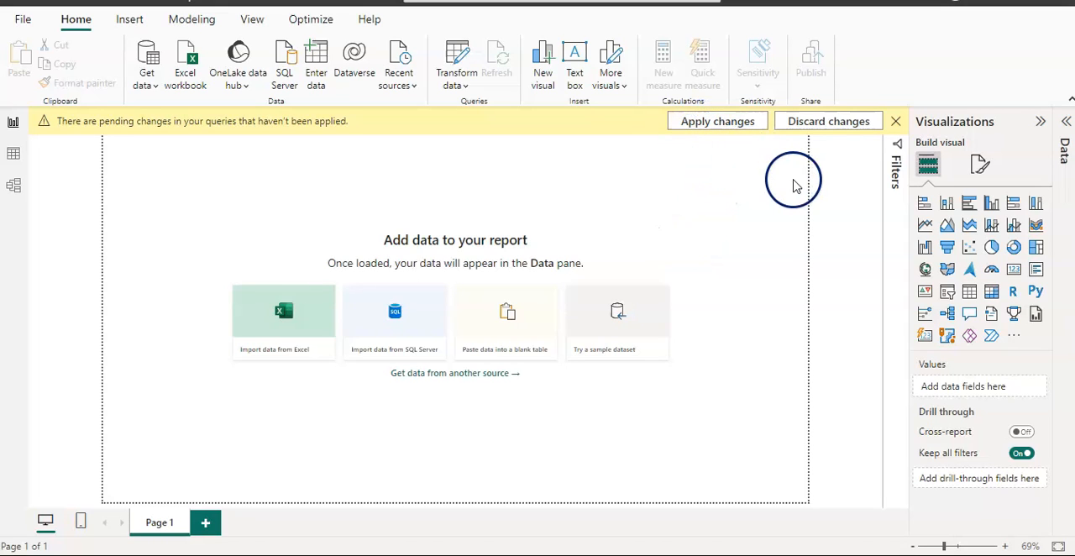
pyautogui.click(852, 123)
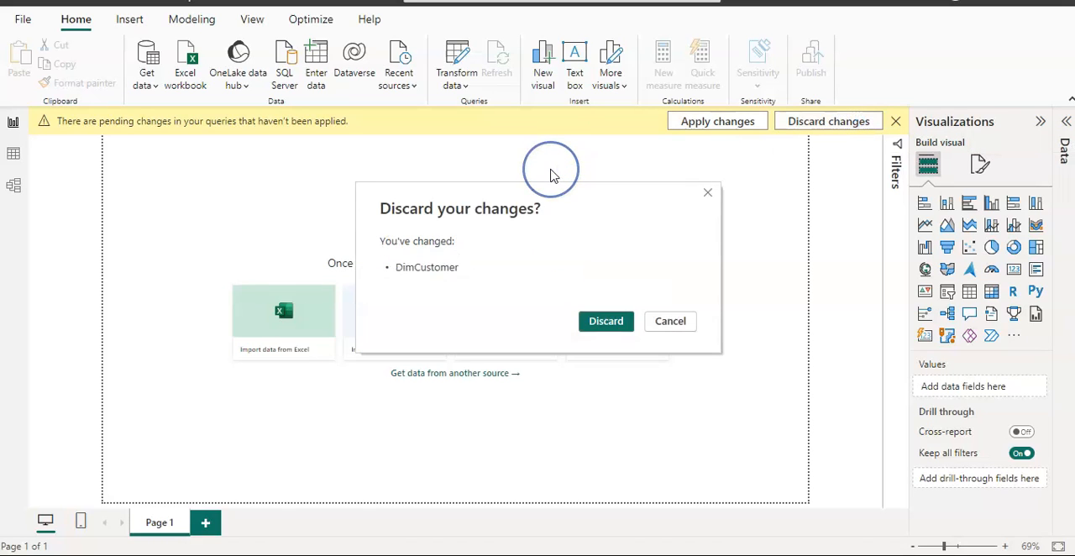
pyautogui.click(601, 320)
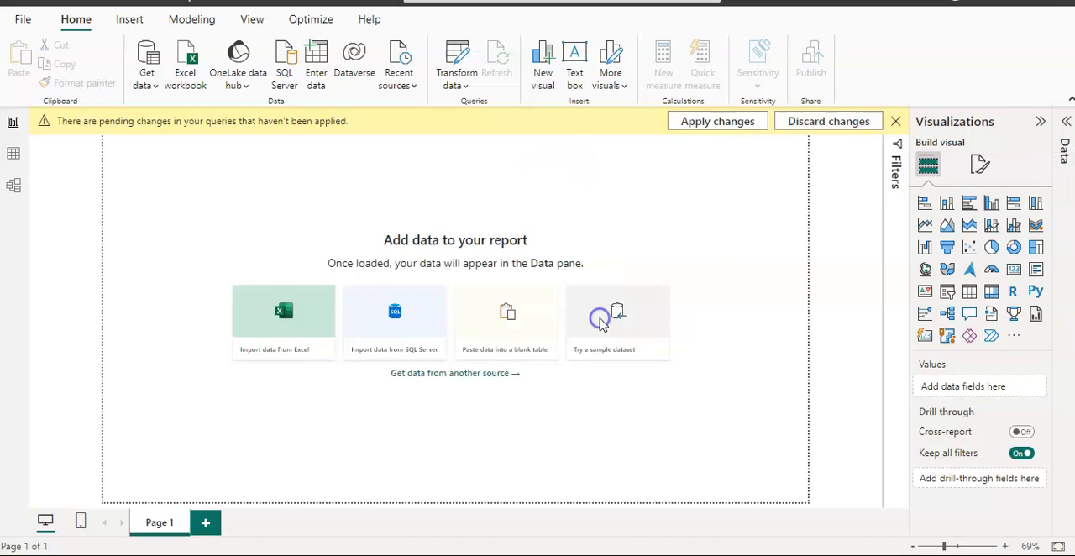
pyautogui.click(205, 229)
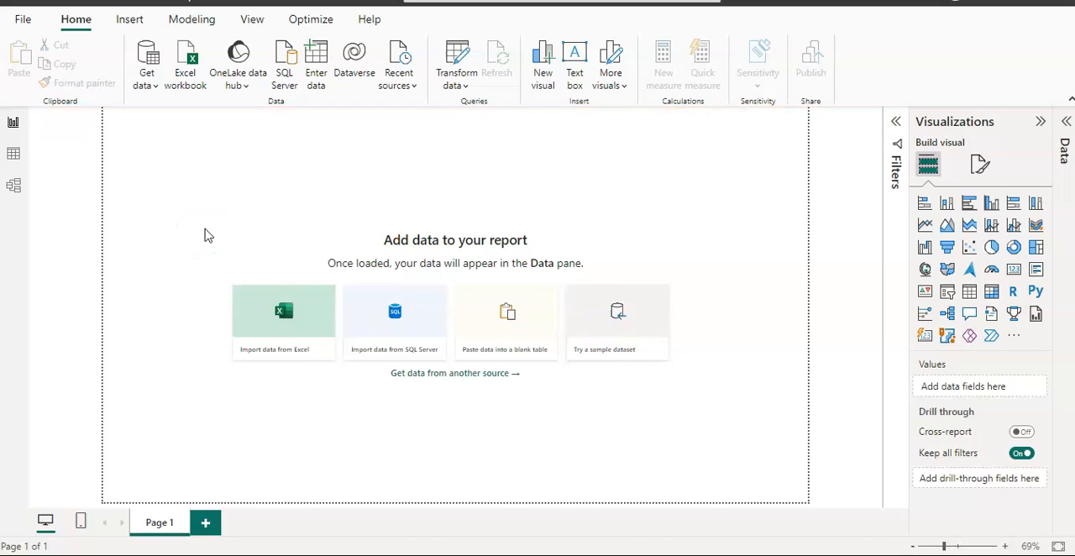
# Step: Connect to the SQL Server database using the DirectQuery connectivity mode, leaving the database name empty
pyautogui.click(154, 86)
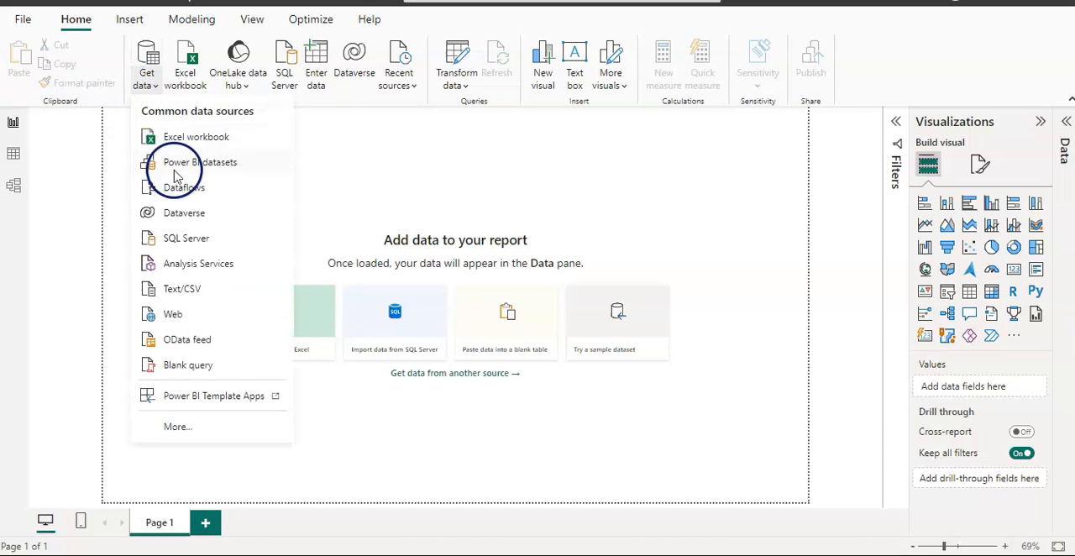
pyautogui.click(181, 238)
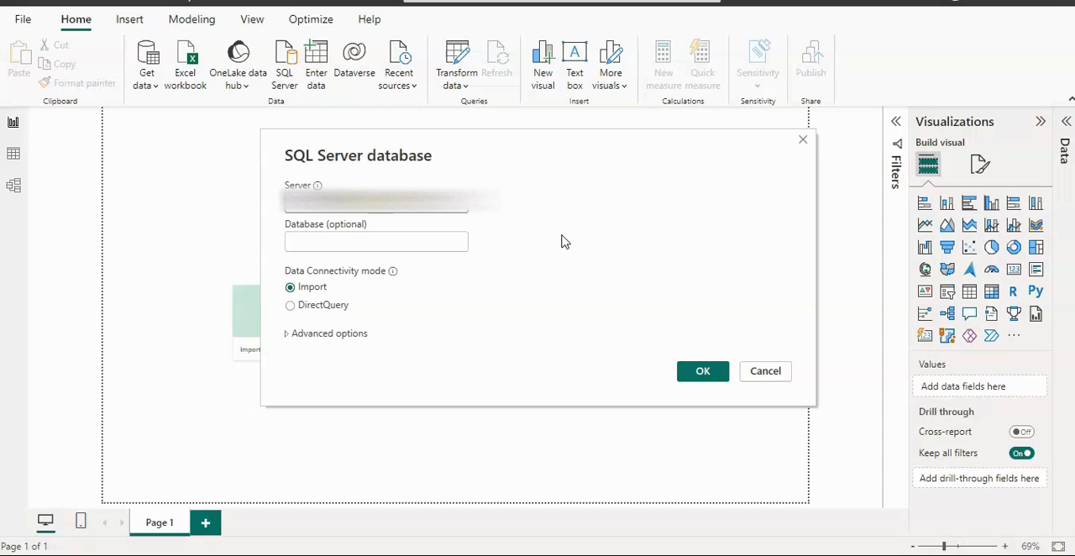
pyautogui.click(291, 310)
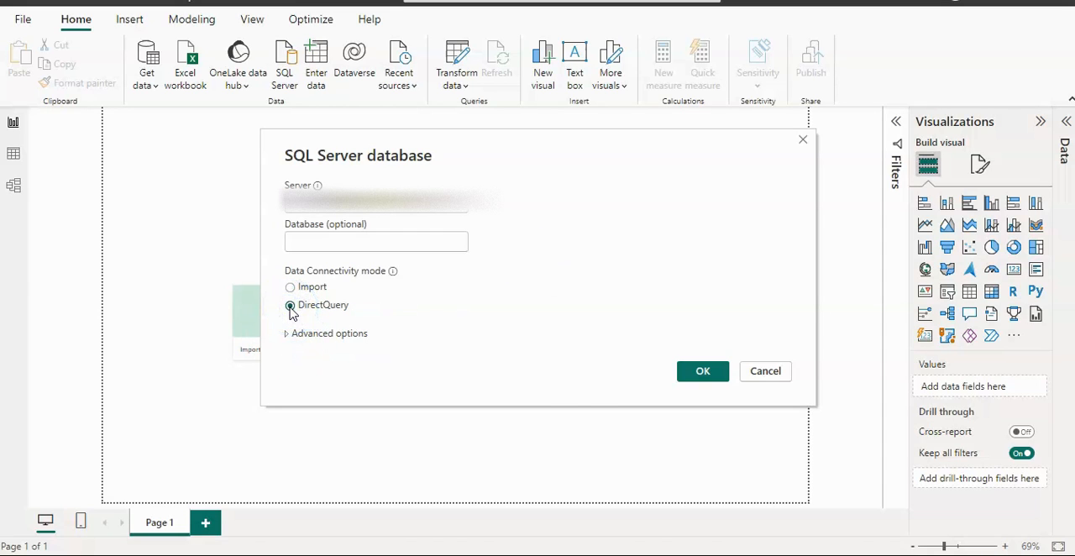
pyautogui.click(700, 371)
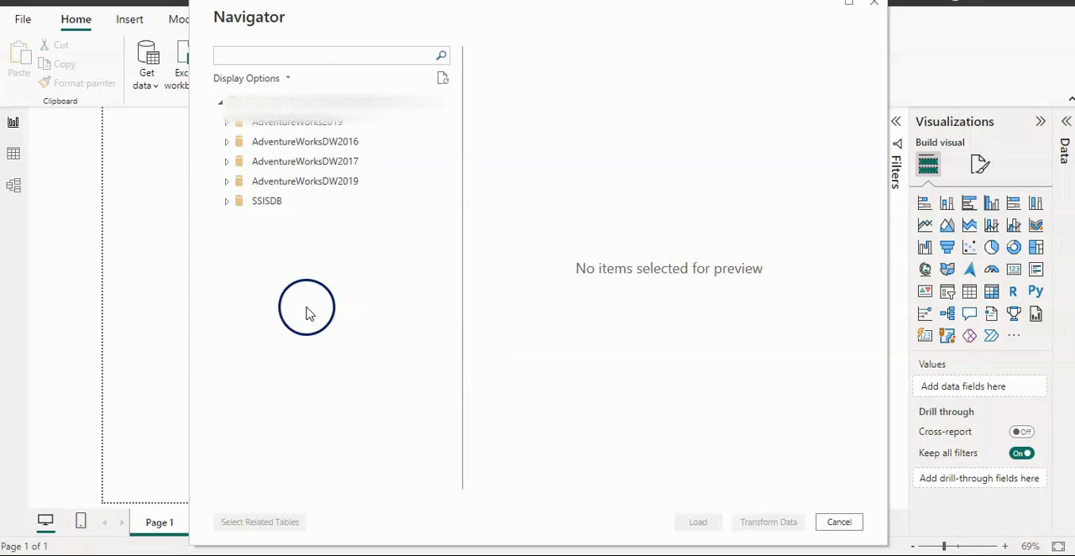
# Step: Load the DimCustomer table from the AdventureWorksDW2019 database and expand its list of fields
pyautogui.click(226, 181)
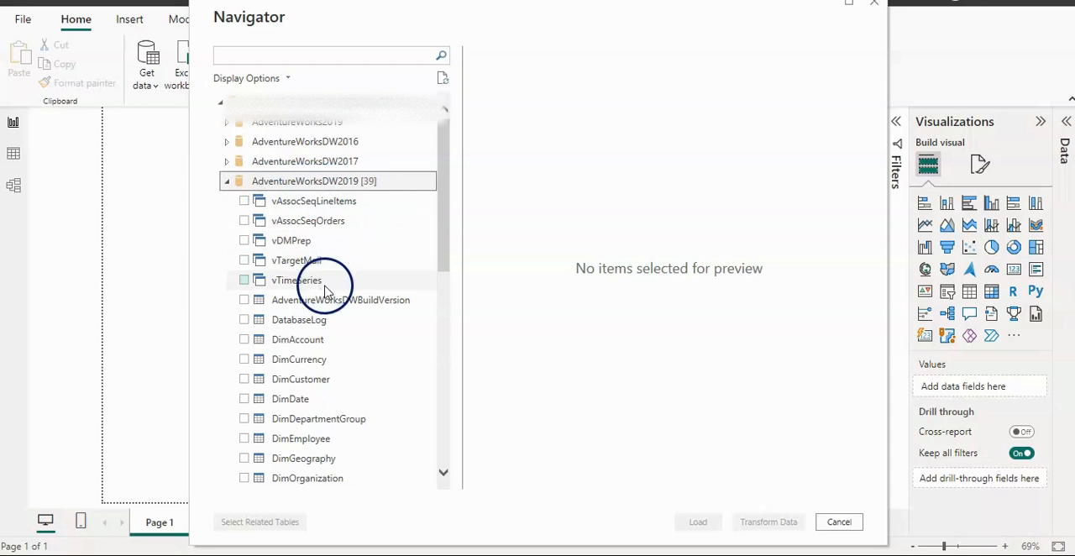
pyautogui.click(244, 379)
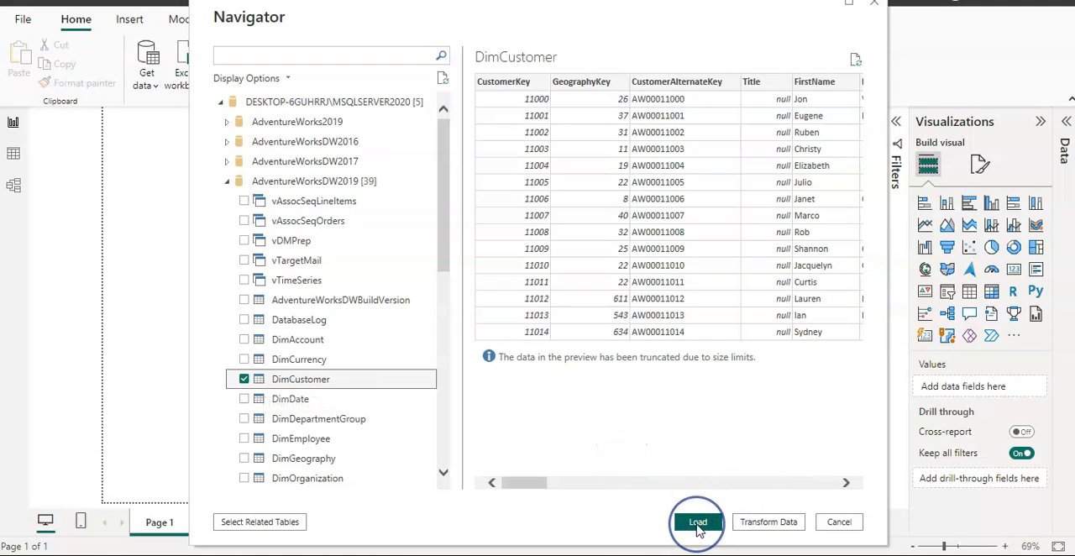
pyautogui.click(698, 523)
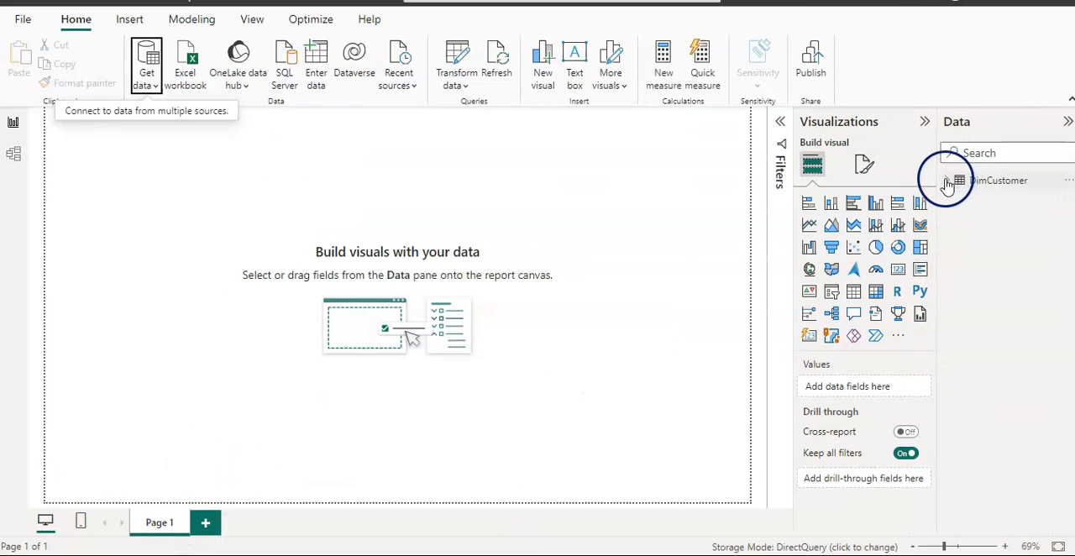
pyautogui.click(947, 185)
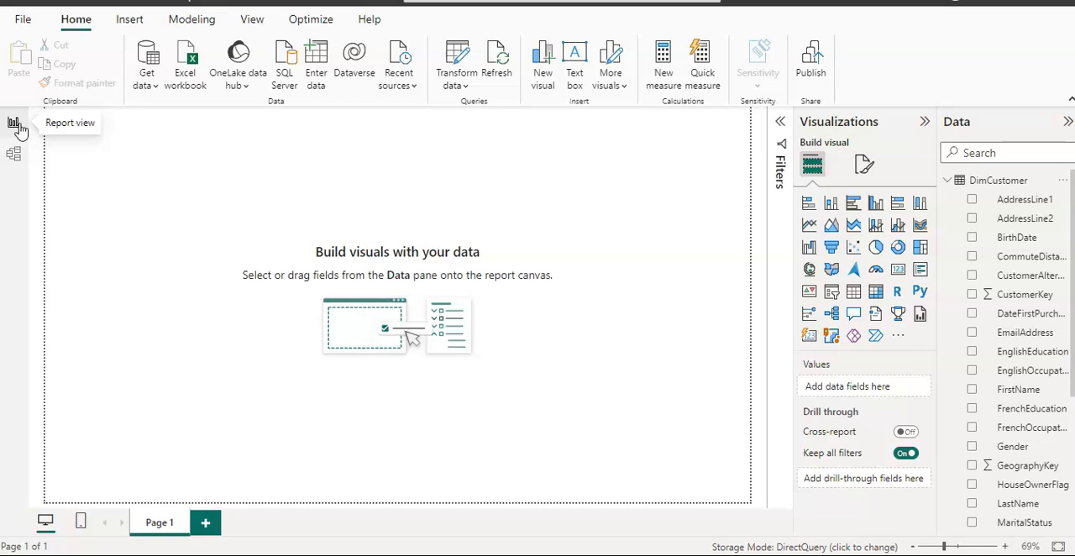
pyautogui.click(17, 155)
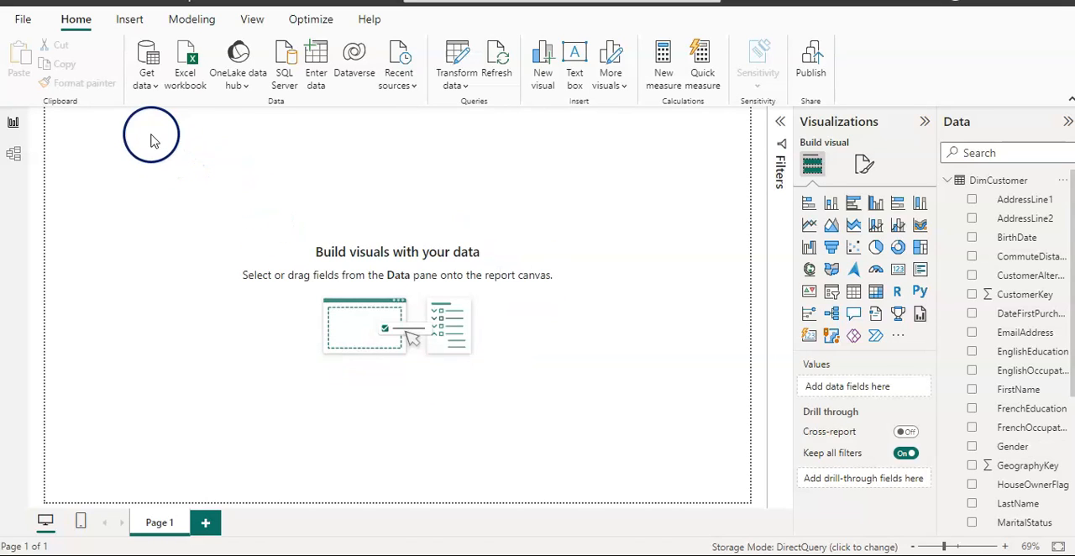
# Step: Set up another SQL Server connection to the AdventureWorksDW2019 database in Import mode and expand its advanced options
pyautogui.click(153, 87)
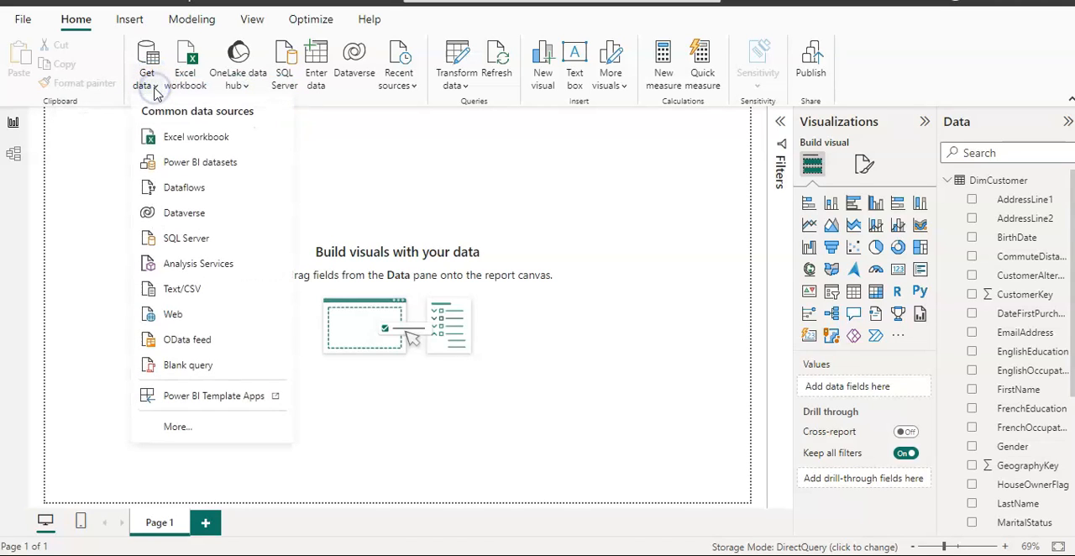
pyautogui.click(185, 238)
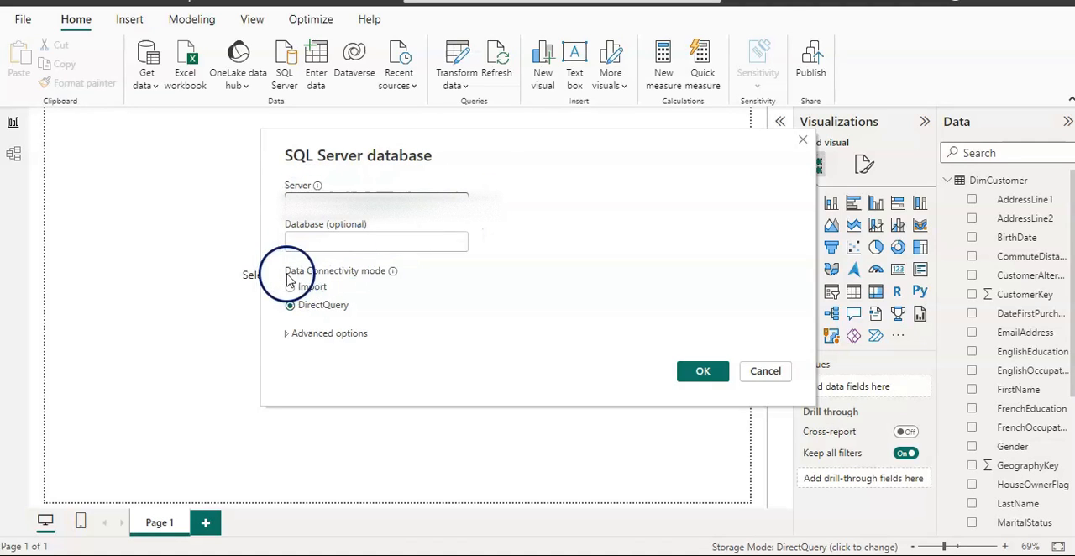
pyautogui.click(305, 243)
pyautogui.write('AdventureWorksDW2019')
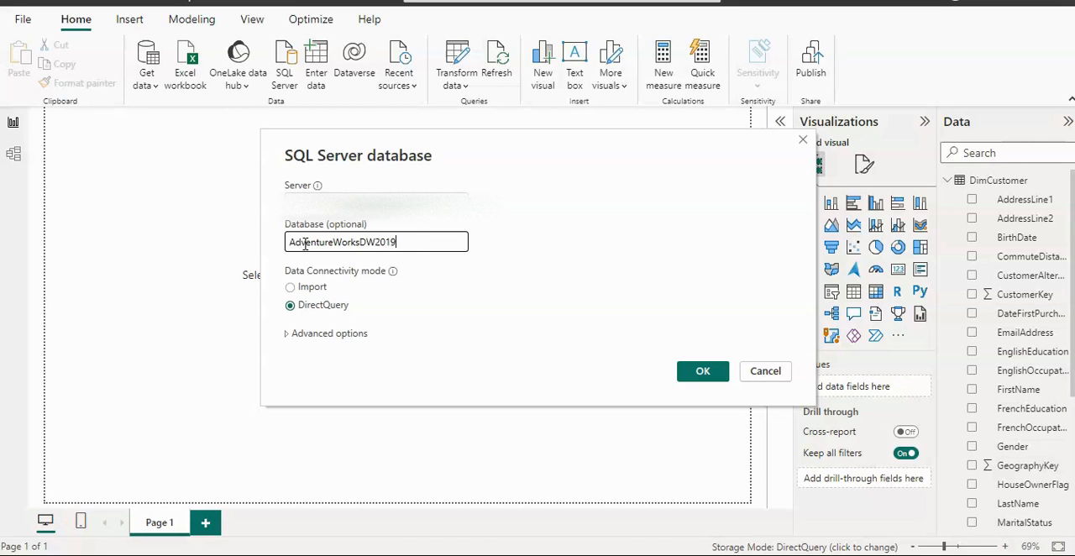
pyautogui.click(290, 287)
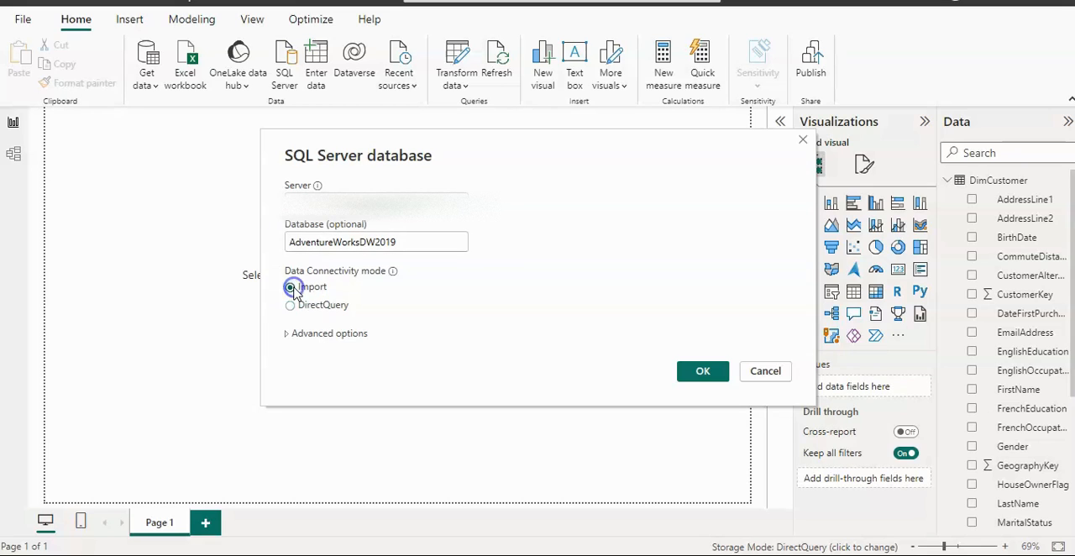
pyautogui.click(287, 335)
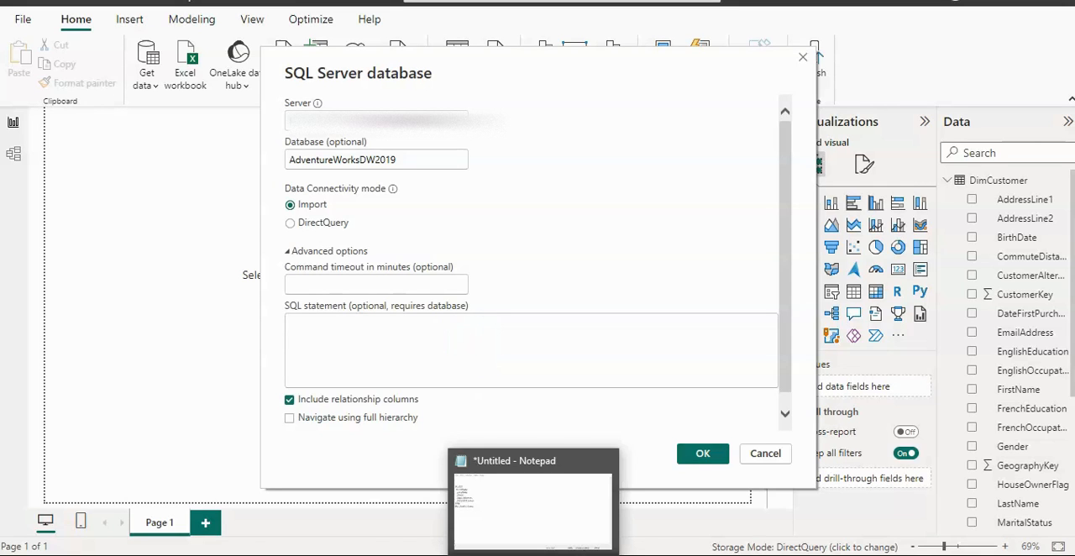
# Step: Copy the SELECT query on dbo.DimCustomer from Notepad into the SQL statement of the SQL Server connection
pyautogui.click(533, 555)
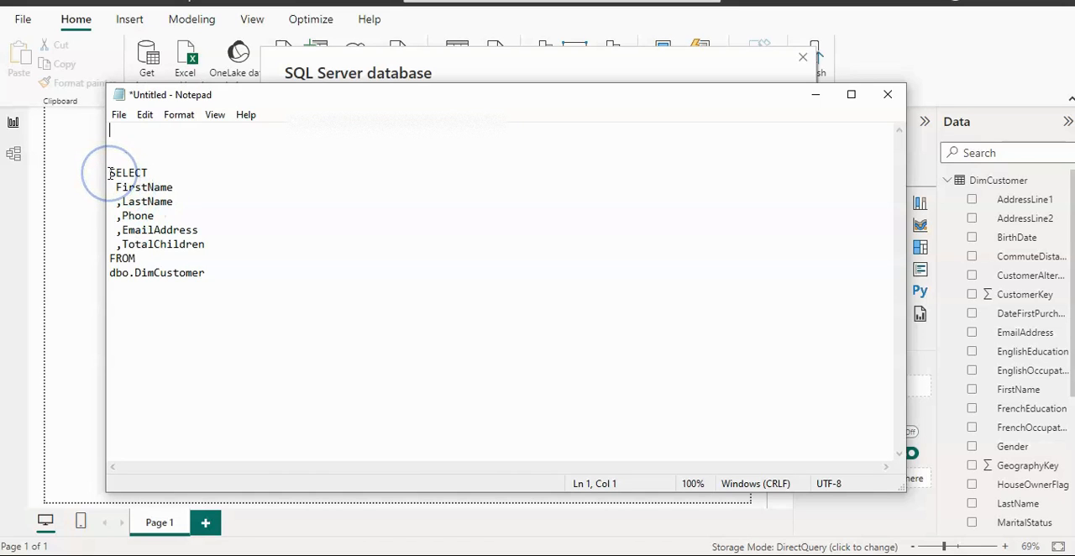
pyautogui.moveTo(109, 172); pyautogui.dragTo(210, 277)
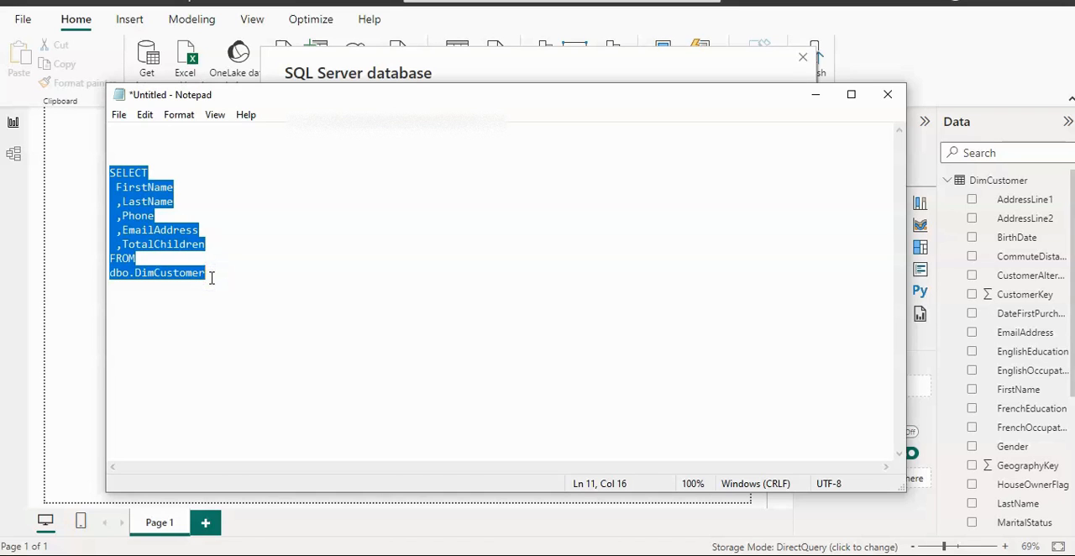
pyautogui.click(80, 327)
pyautogui.click(336, 342)
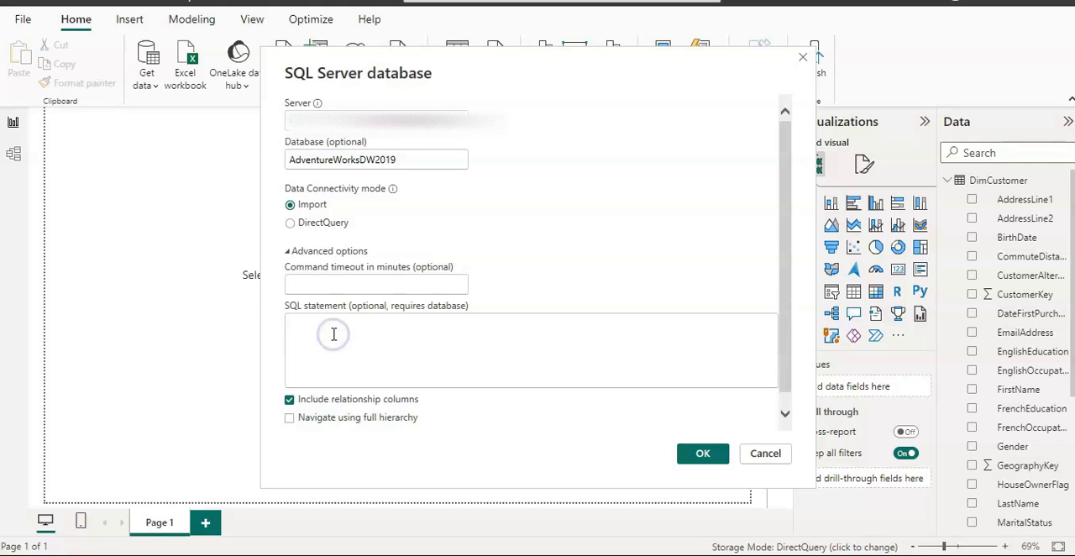
pyautogui.hotkey('ctrl', 'v')
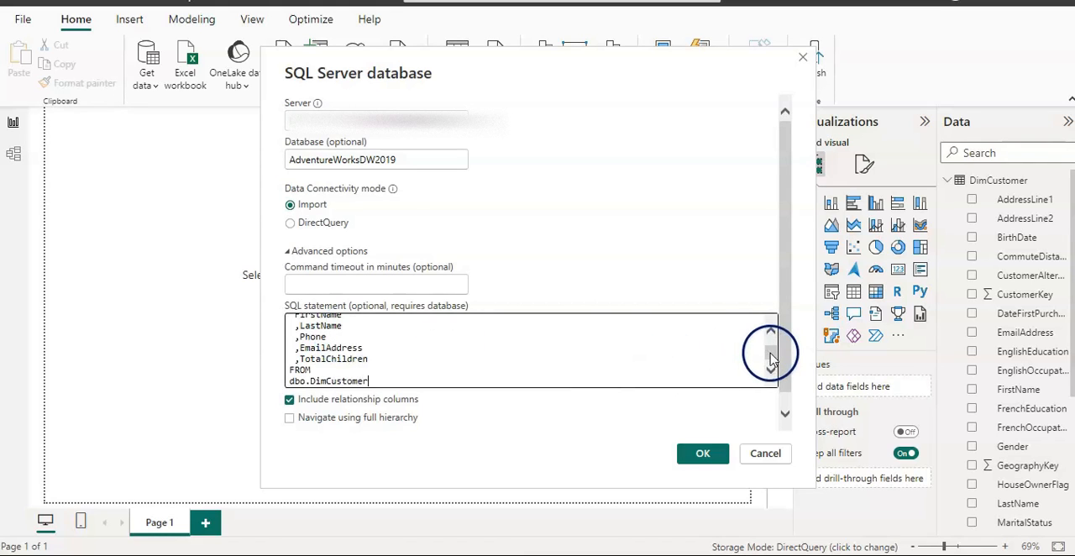
# Step: Review the pasted SQL statement, connect with it and load the previewed query result into the model
pyautogui.moveTo(769, 355); pyautogui.dragTo(774, 333)
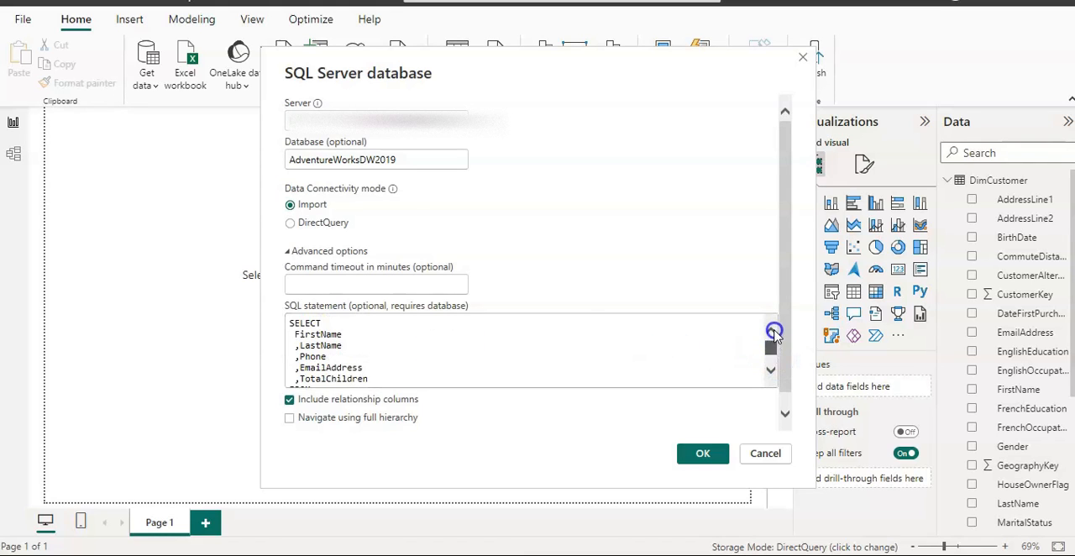
pyautogui.click(288, 323)
pyautogui.click(291, 324)
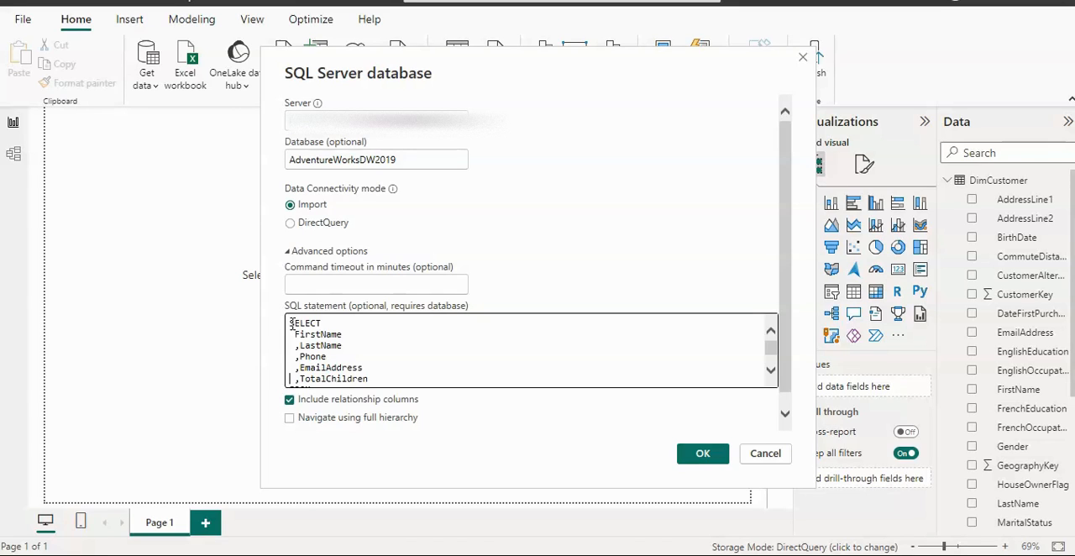
pyautogui.press('Down')
pyautogui.press('Down')
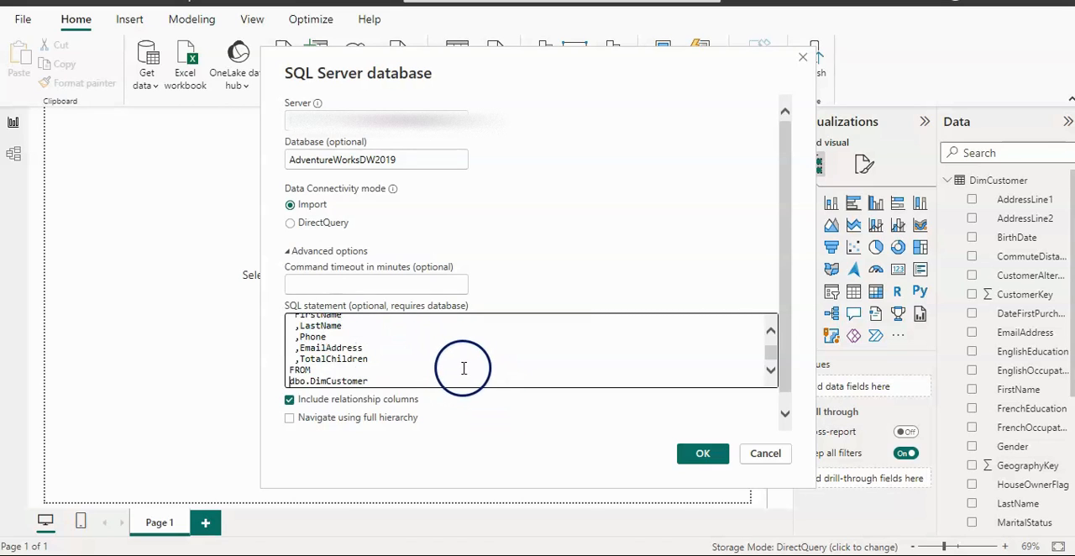
pyautogui.click(701, 452)
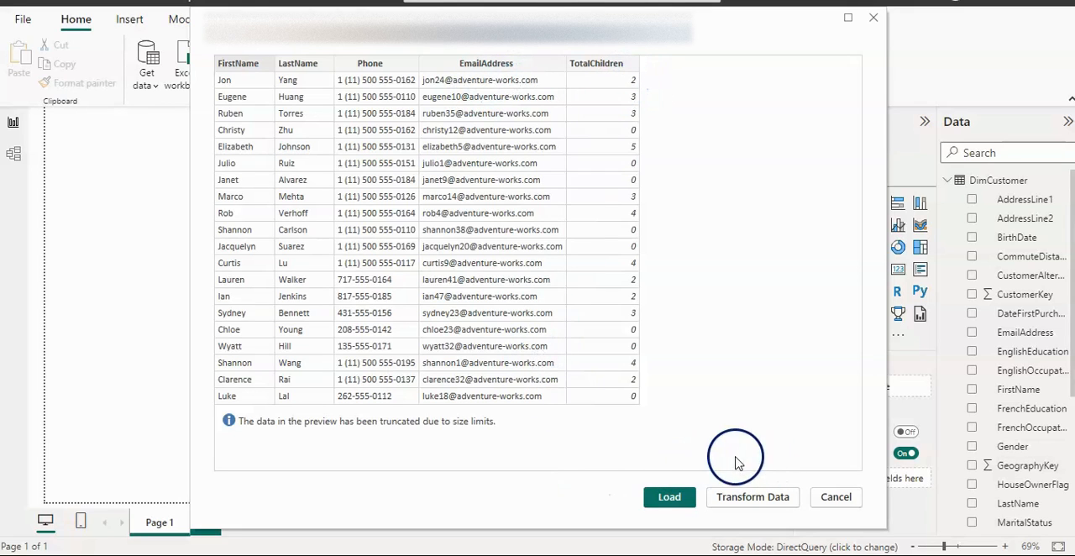
pyautogui.click(669, 497)
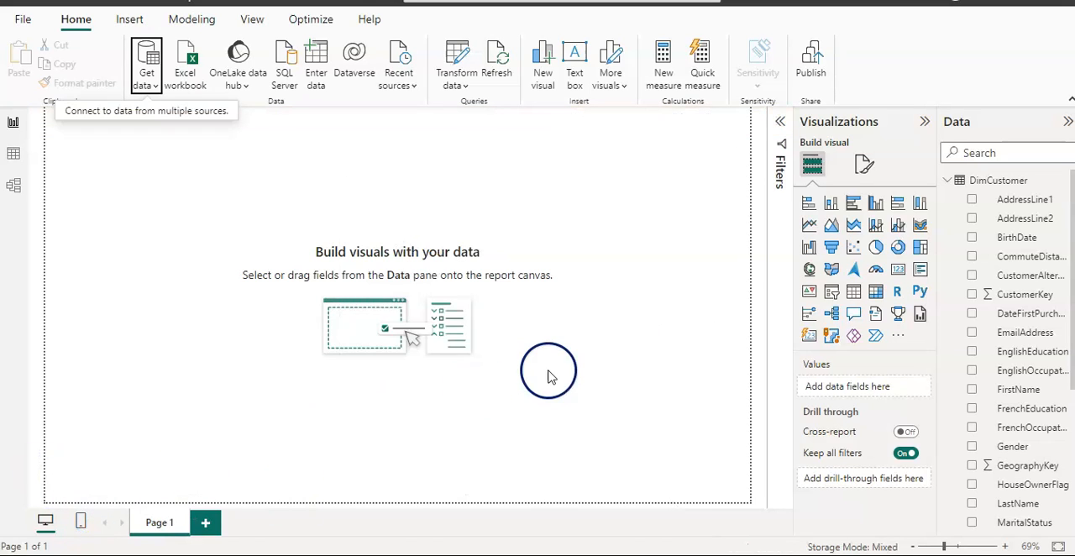
# Step: Expand the Query1 fields, and compare the data of the imported Query1 table and the DirectQuery DimCustomer table in Table view
pyautogui.click(948, 181)
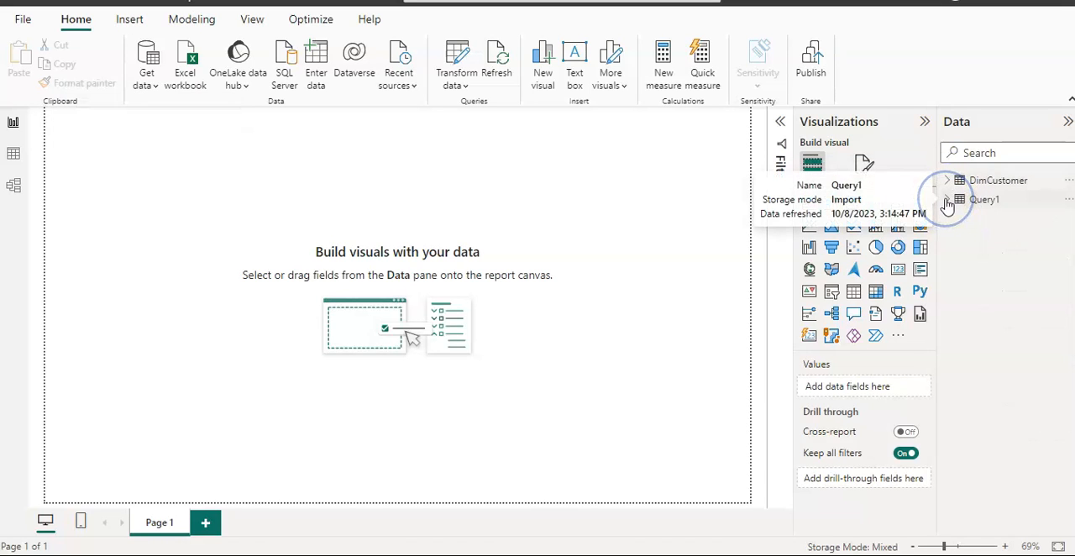
pyautogui.click(947, 200)
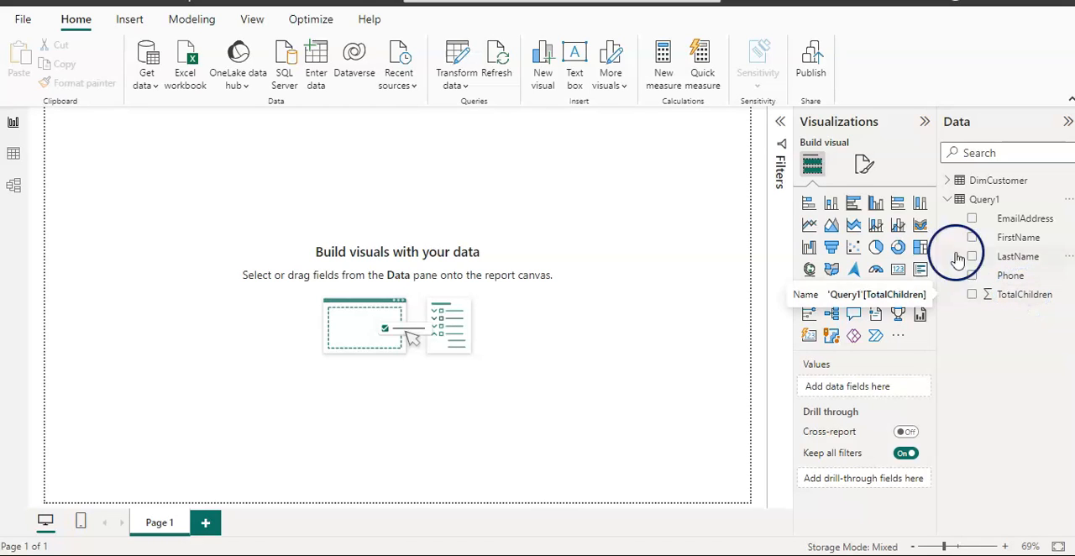
pyautogui.click(12, 157)
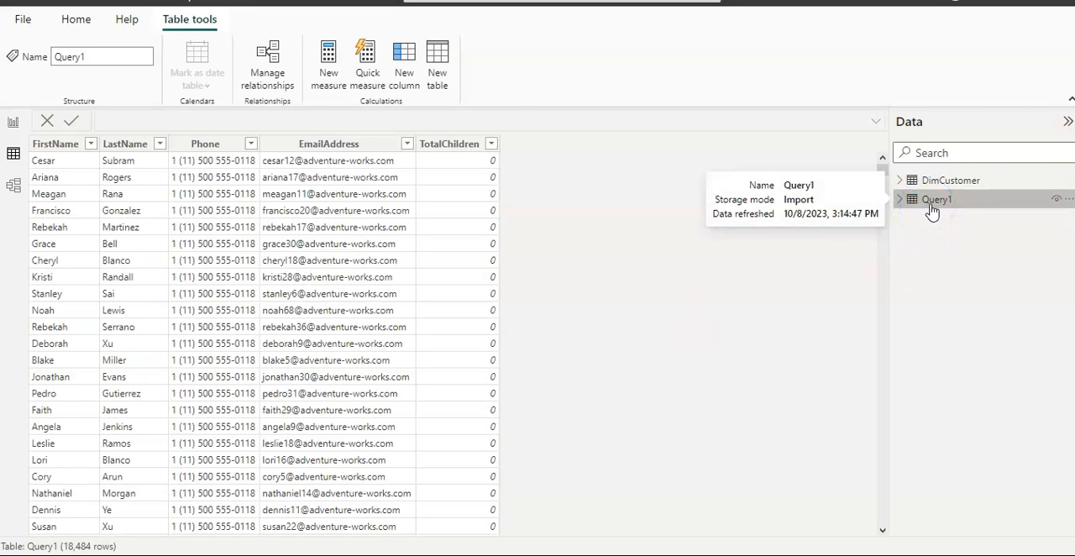
pyautogui.click(934, 206)
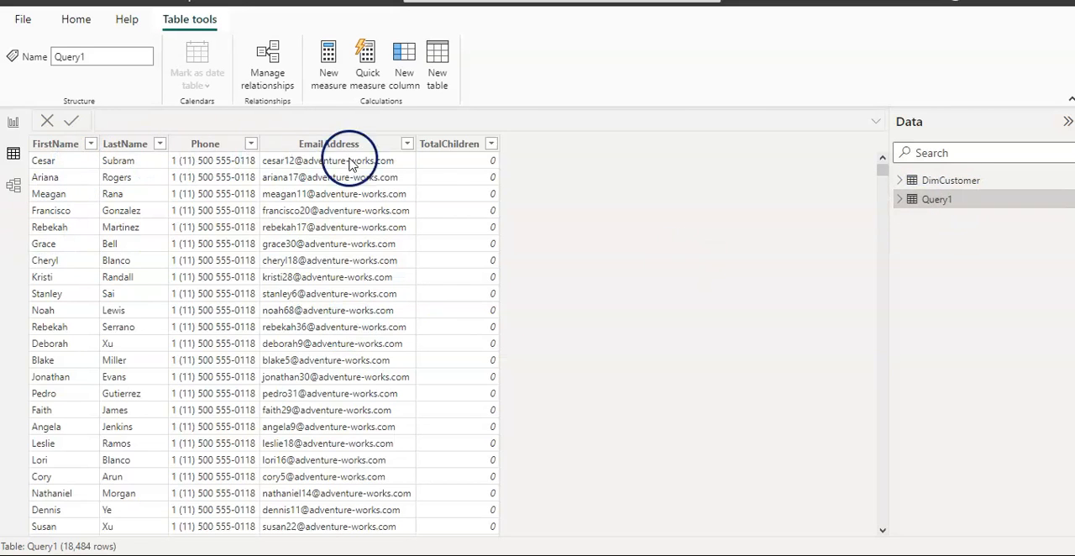
pyautogui.click(958, 183)
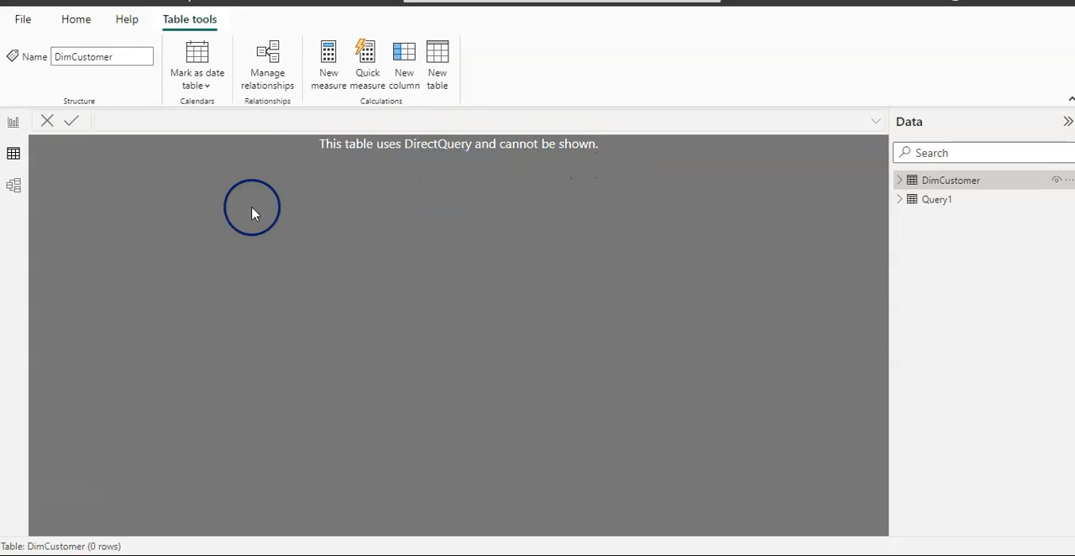
# Step: Add a table visual to the report page with the Query1 fields EmailAddress and FirstName, enlarging it and narrowing its width to the two columns
pyautogui.click(14, 126)
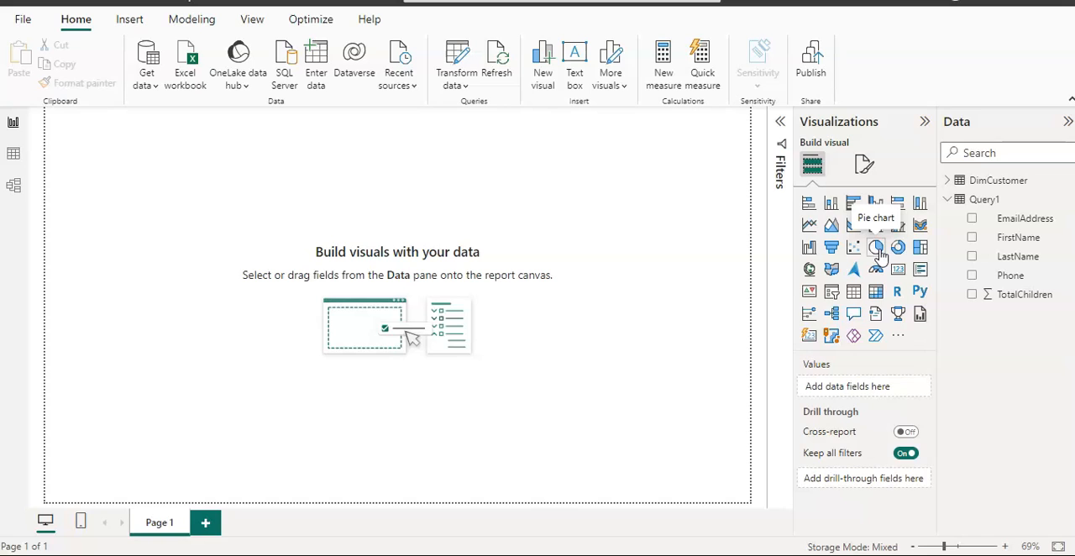
pyautogui.click(853, 294)
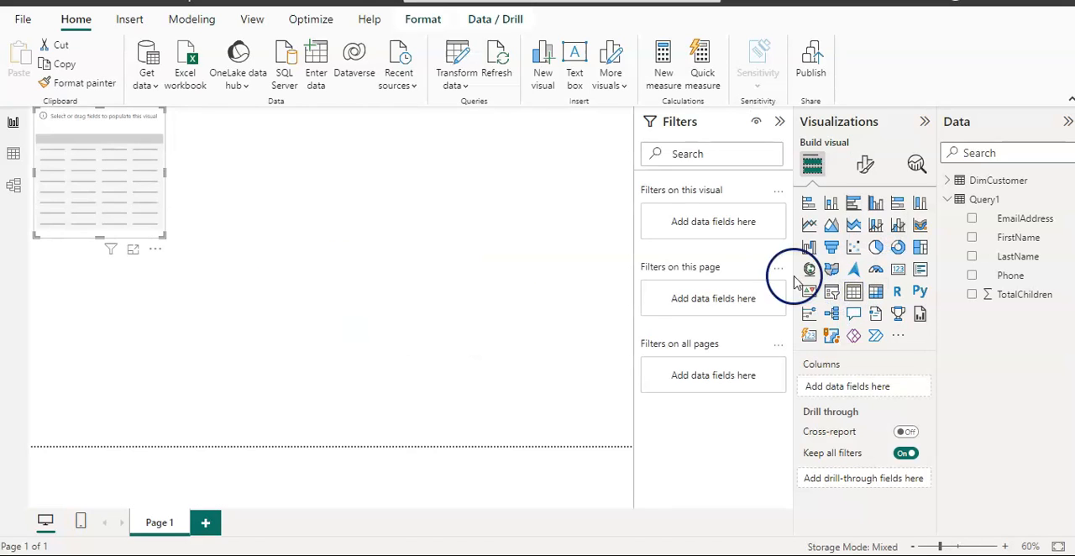
pyautogui.moveTo(167, 240); pyautogui.dragTo(415, 394)
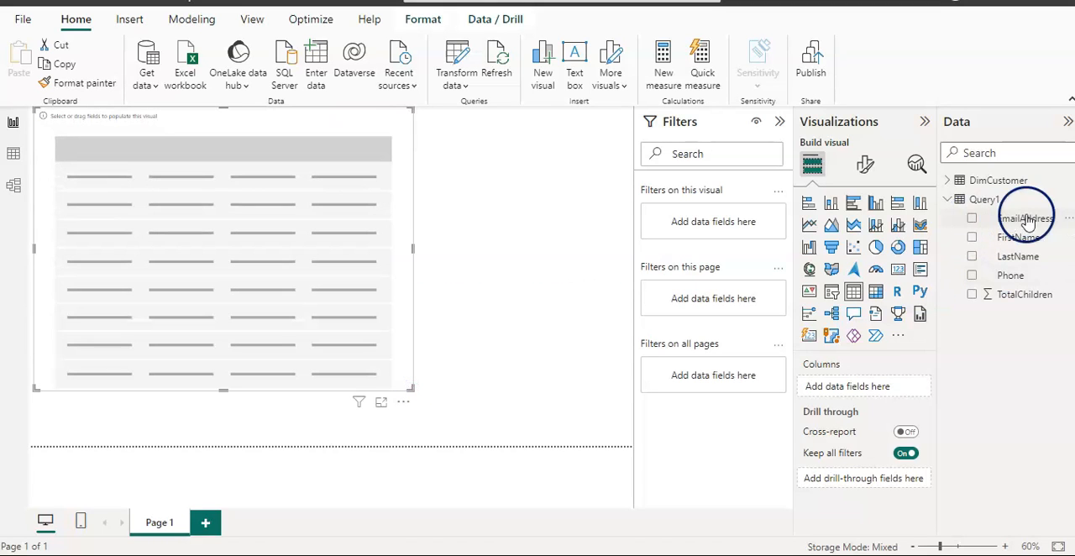
pyautogui.click(972, 219)
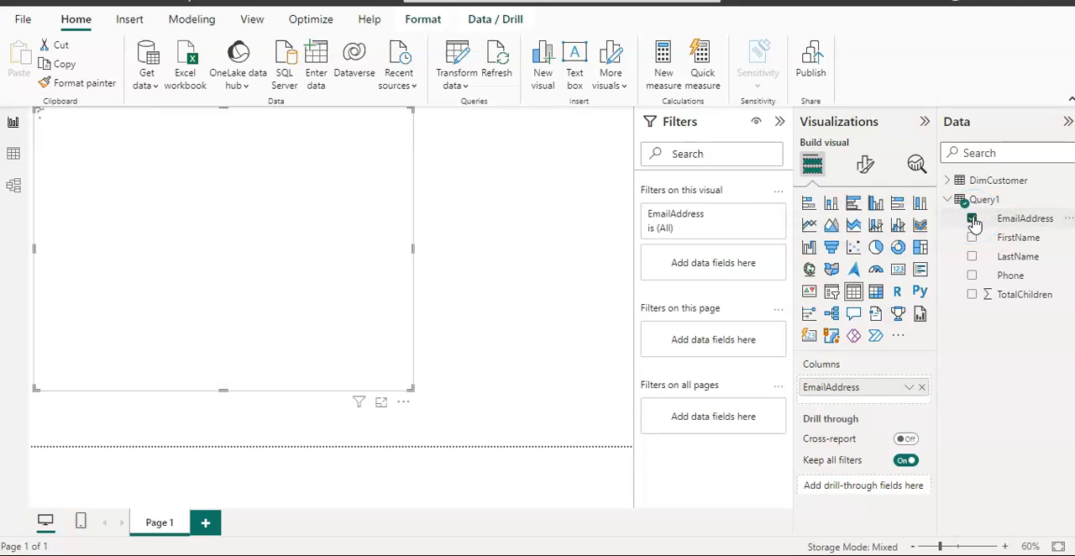
pyautogui.click(972, 238)
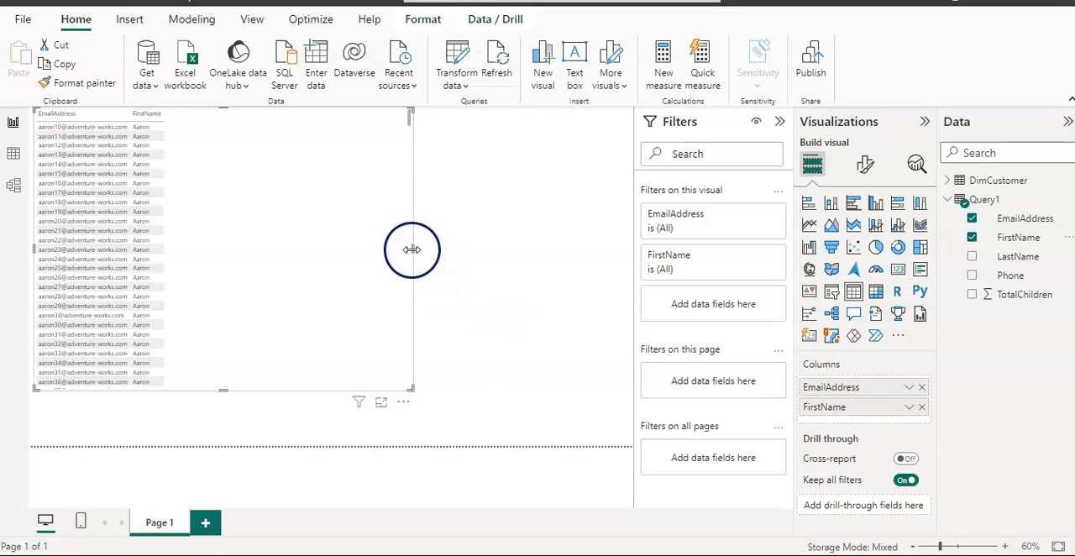
pyautogui.moveTo(411, 249); pyautogui.dragTo(177, 246)
pyautogui.click(343, 263)
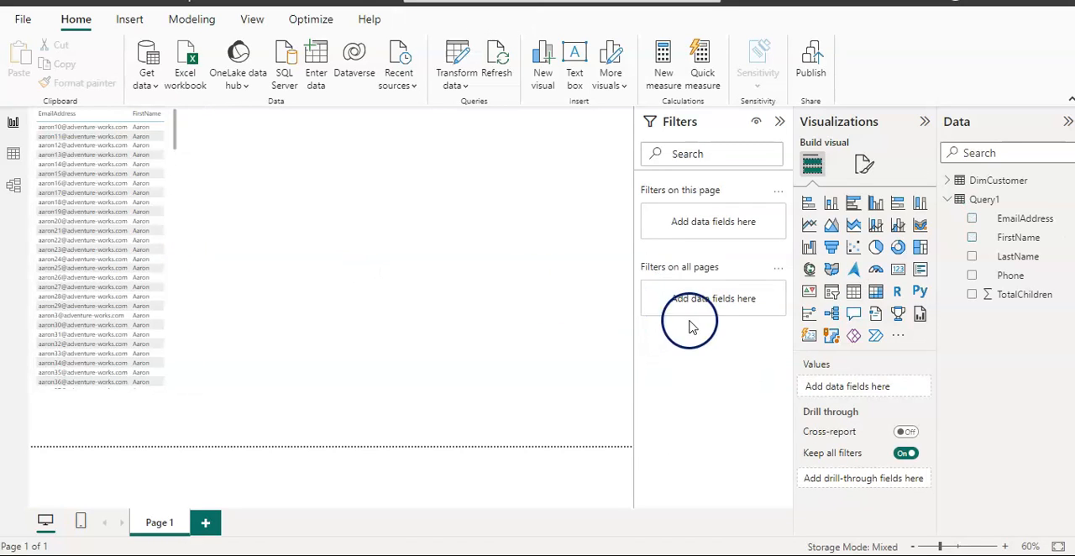
# Step: Add a second table visual beside the first with the Query1 fields EmailAddress and FirstName, and expand the DimCustomer field list
pyautogui.click(853, 294)
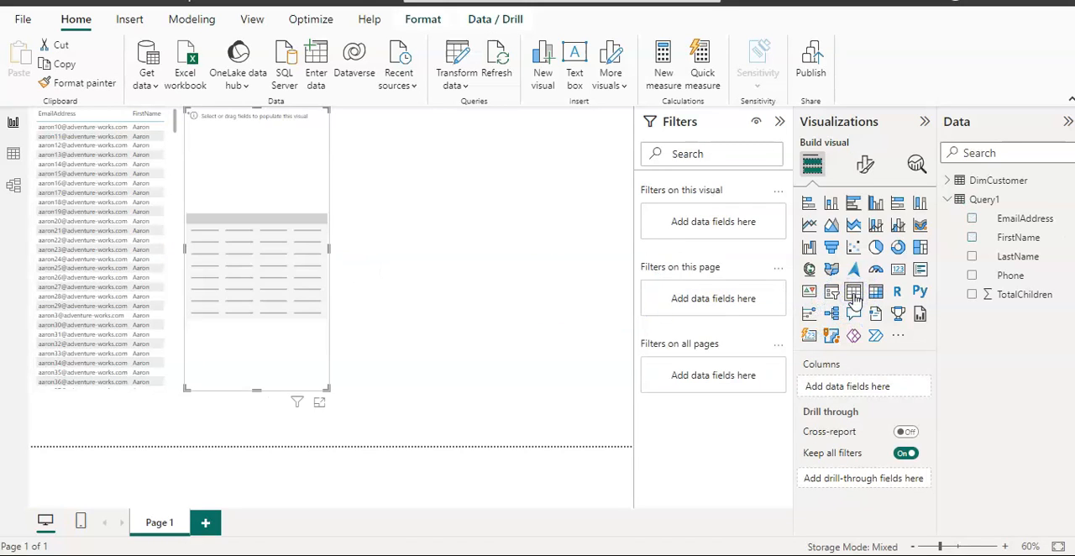
pyautogui.click(948, 182)
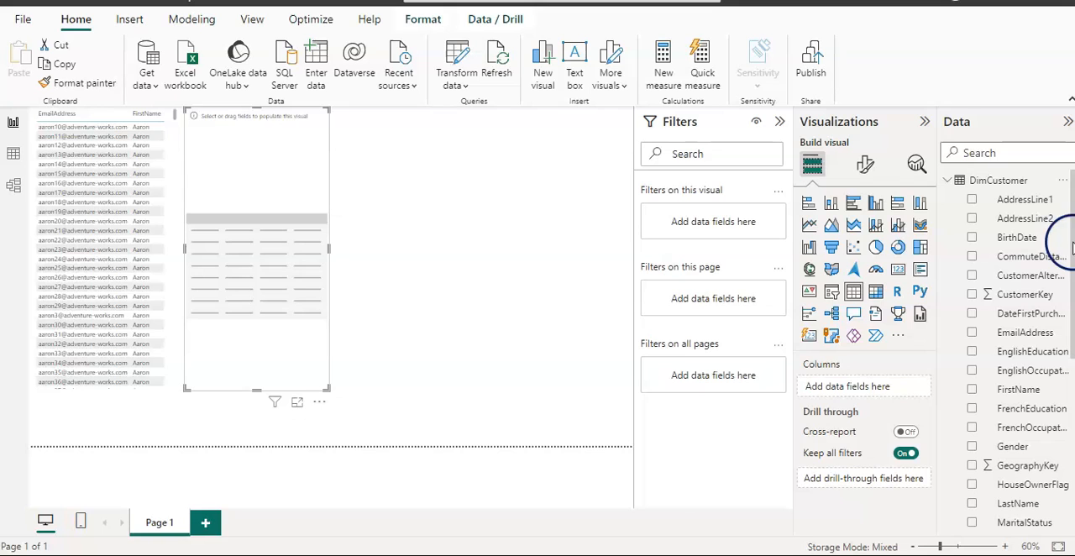
pyautogui.scroll(-5, 1071, 243)
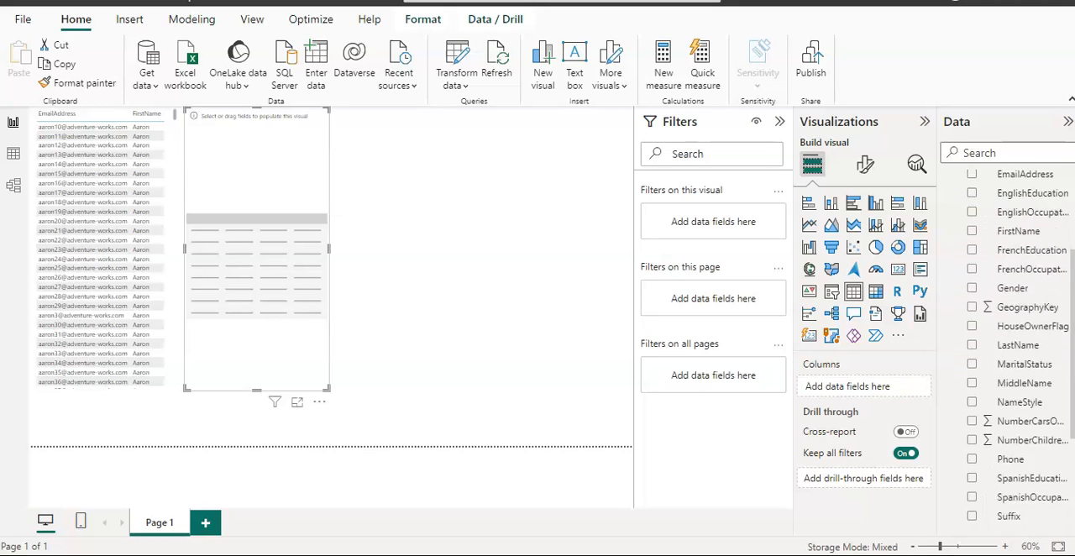
pyautogui.scroll(-3, 1008, 350)
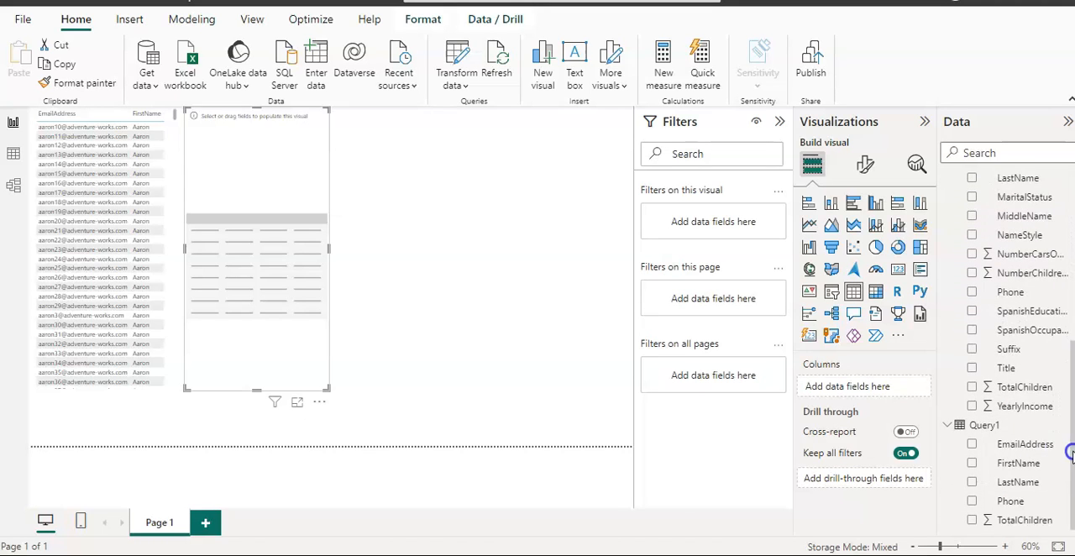
pyautogui.click(972, 444)
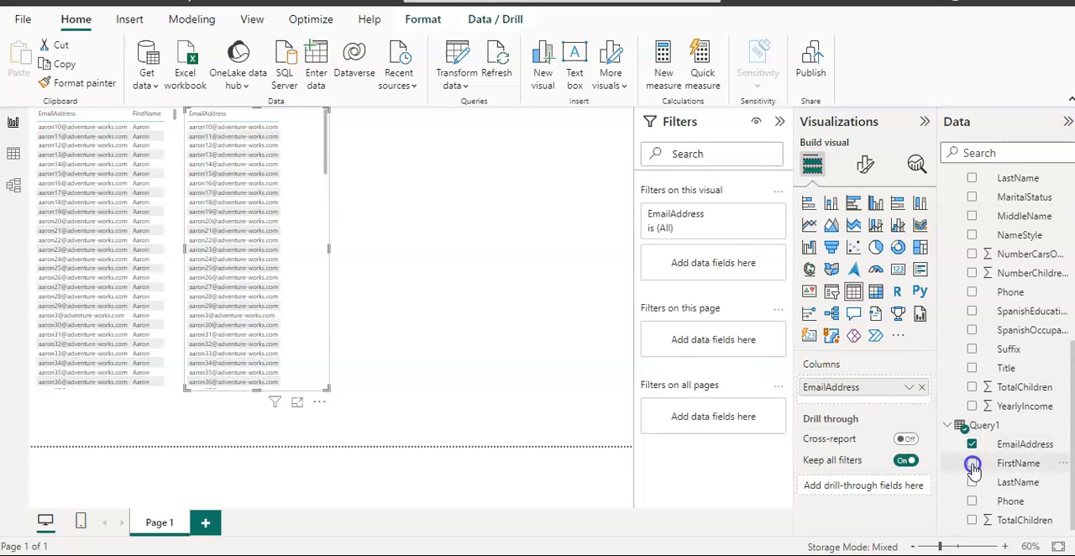
pyautogui.click(972, 463)
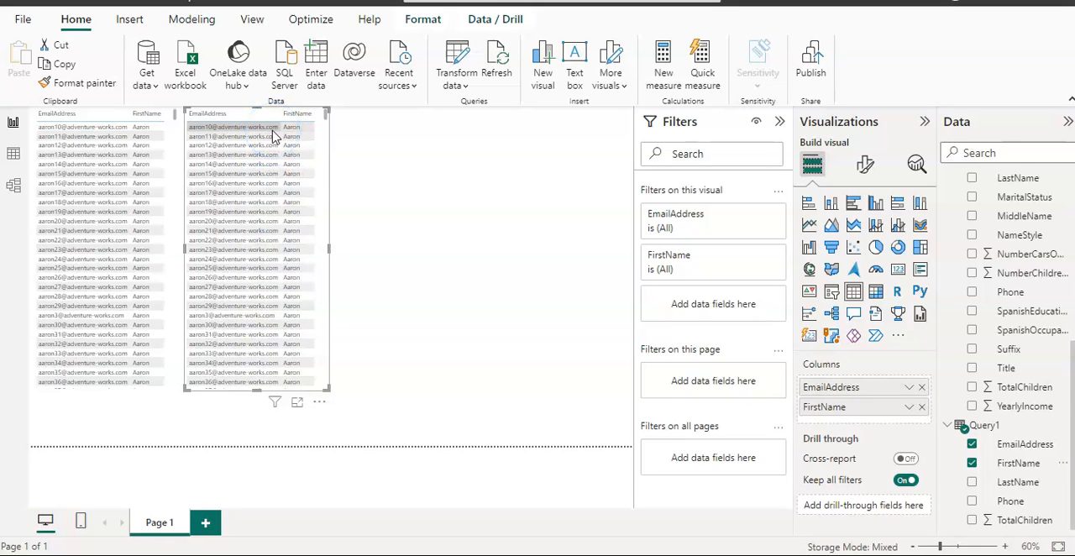
pyautogui.click(399, 301)
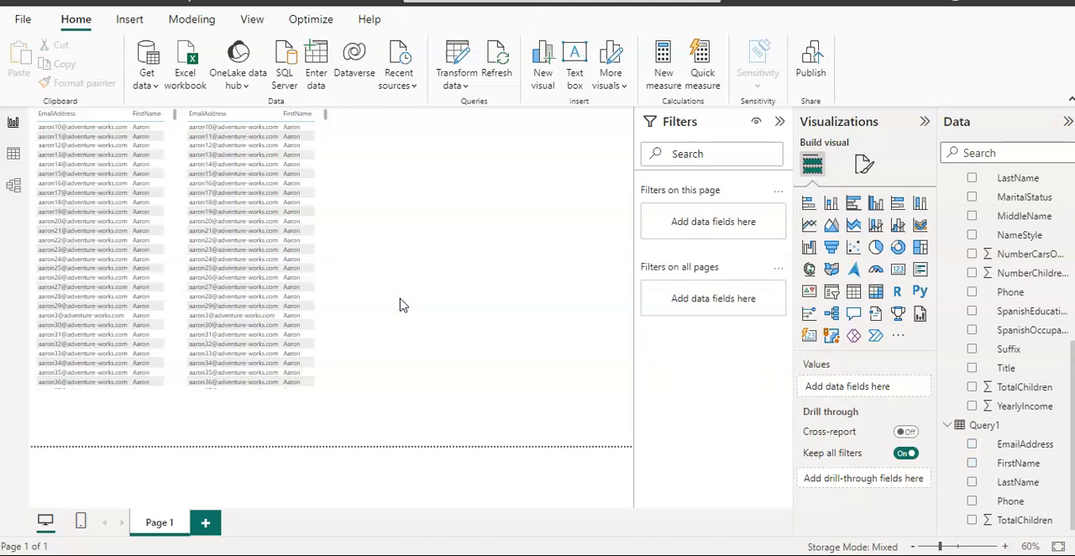
# Step: Examine the data source settings of the current file and the change-source option for its SQL Server database, and close the settings
pyautogui.click(466, 91)
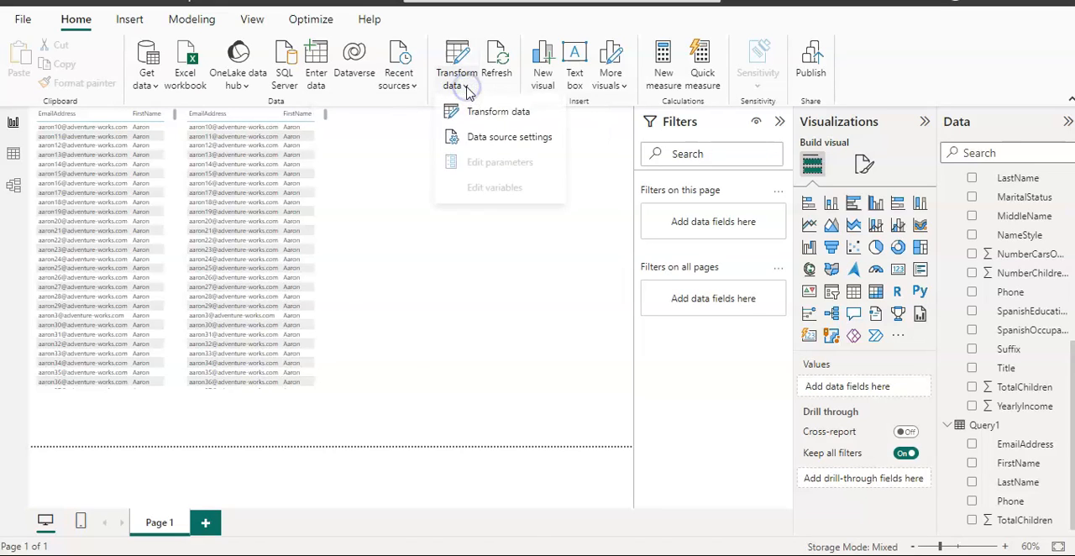
pyautogui.click(490, 139)
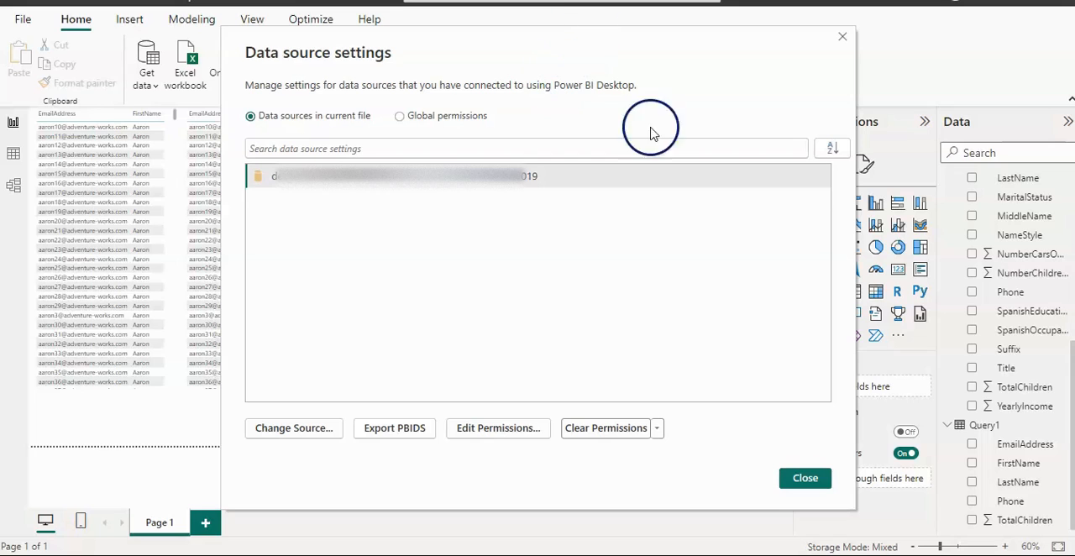
pyautogui.click(812, 481)
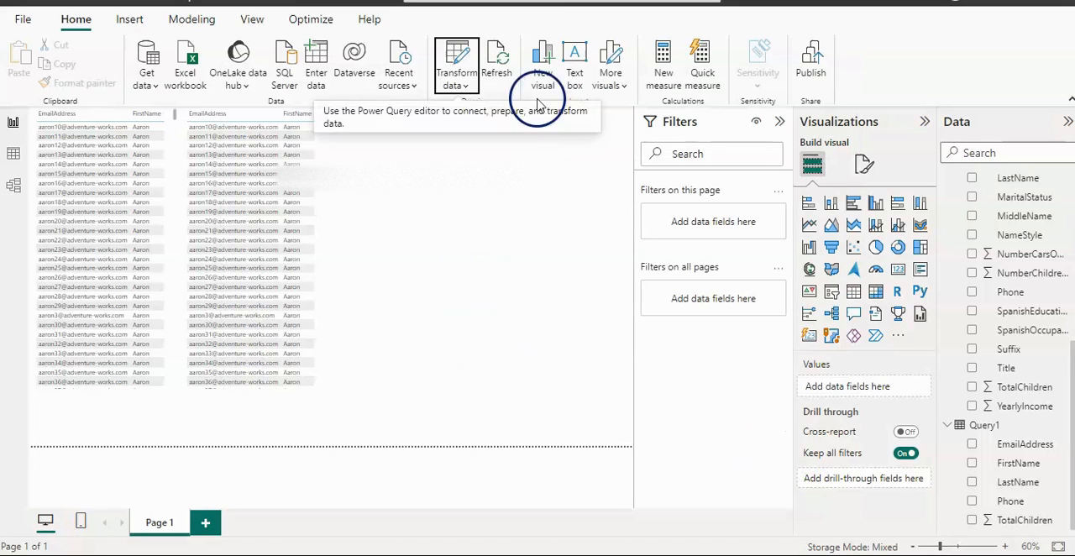
pyautogui.click(457, 84)
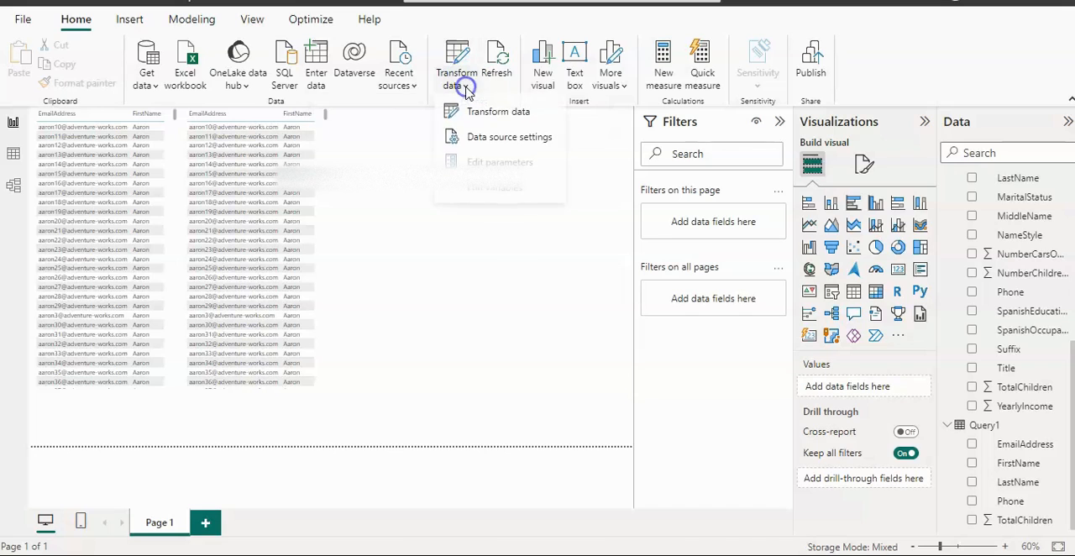
pyautogui.click(480, 139)
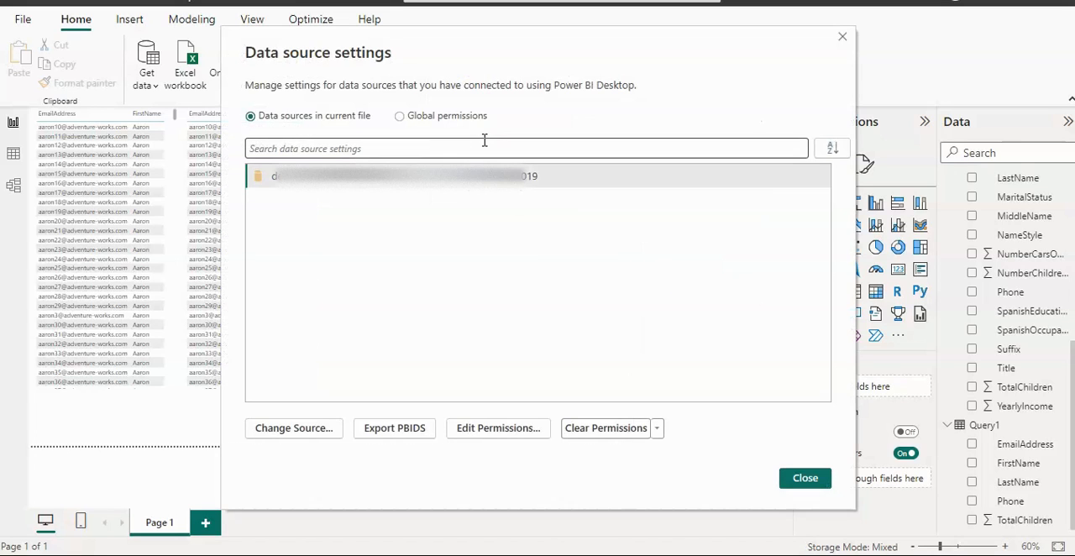
pyautogui.click(315, 430)
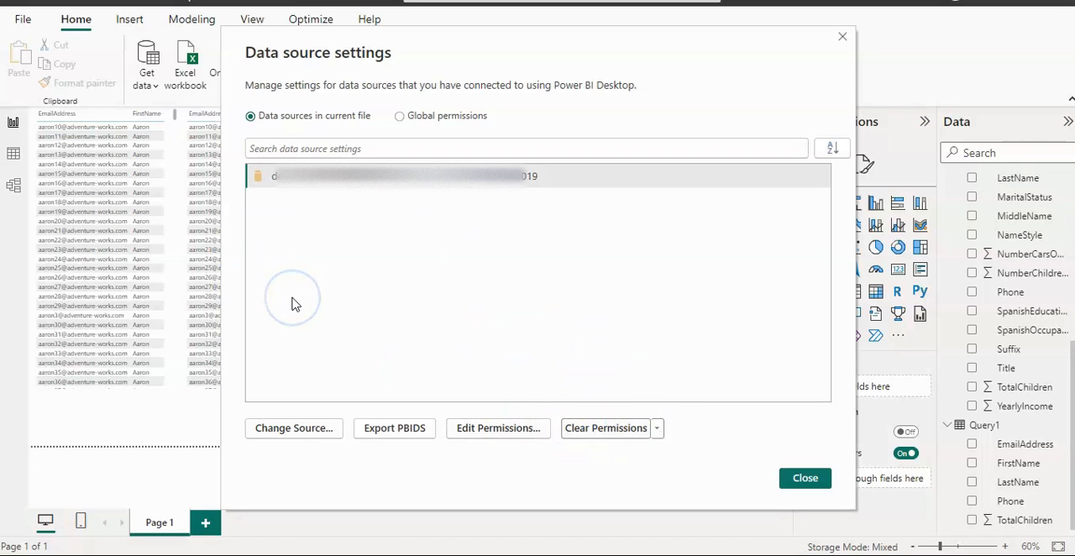
pyautogui.click(804, 477)
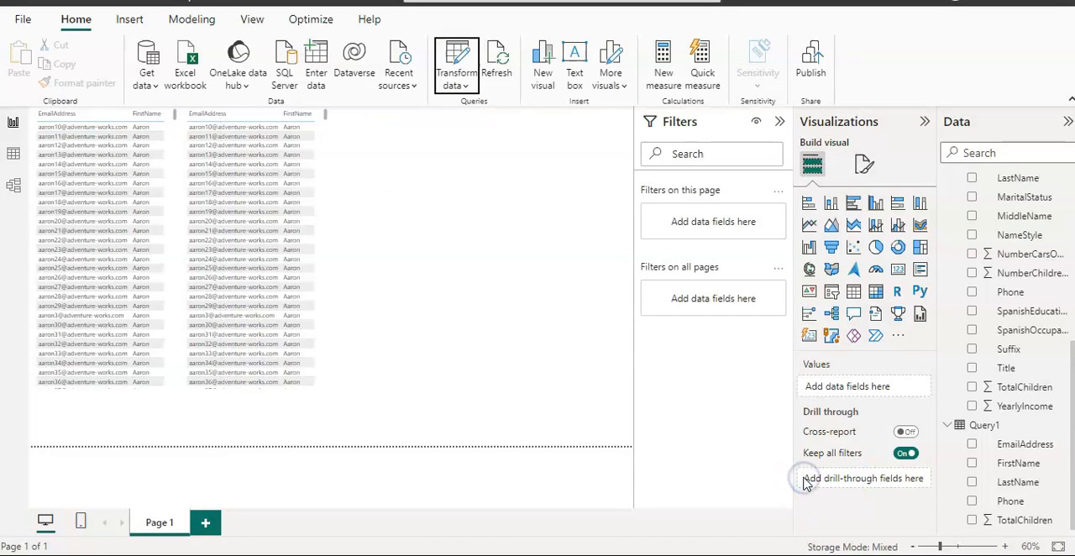